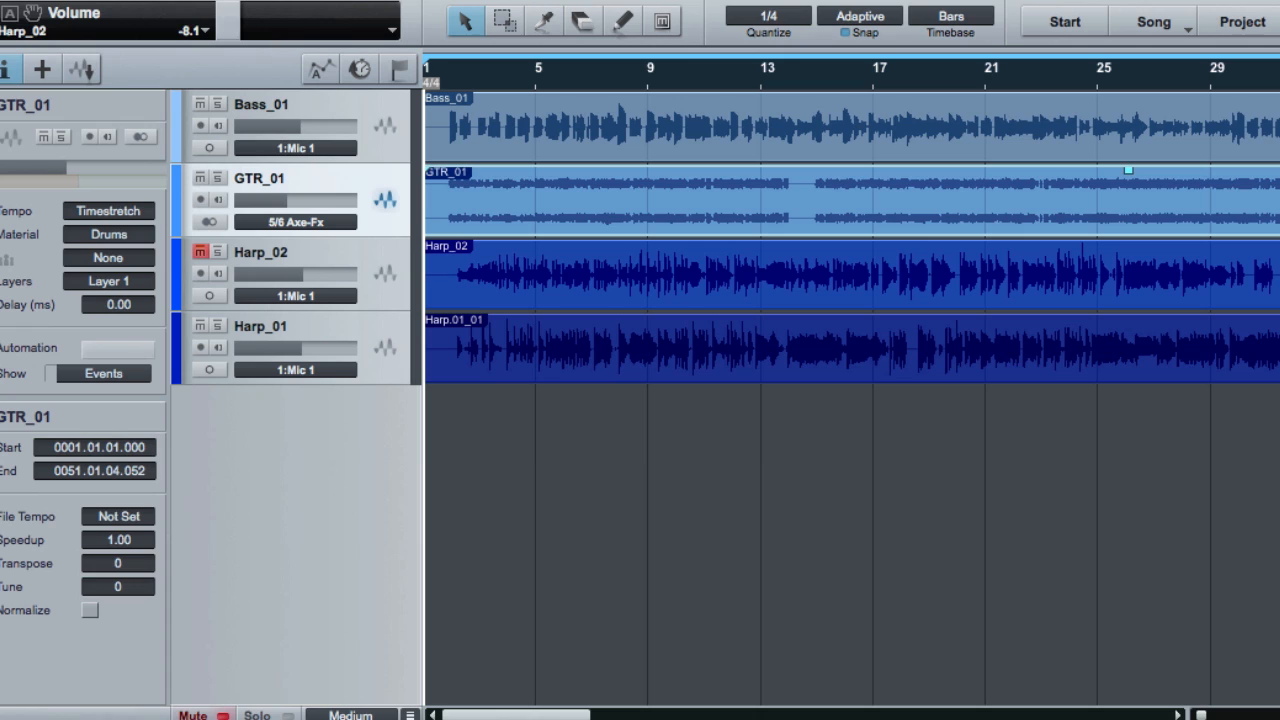
Play the opening bars of the song and stop playback around bar 8.
key(space)
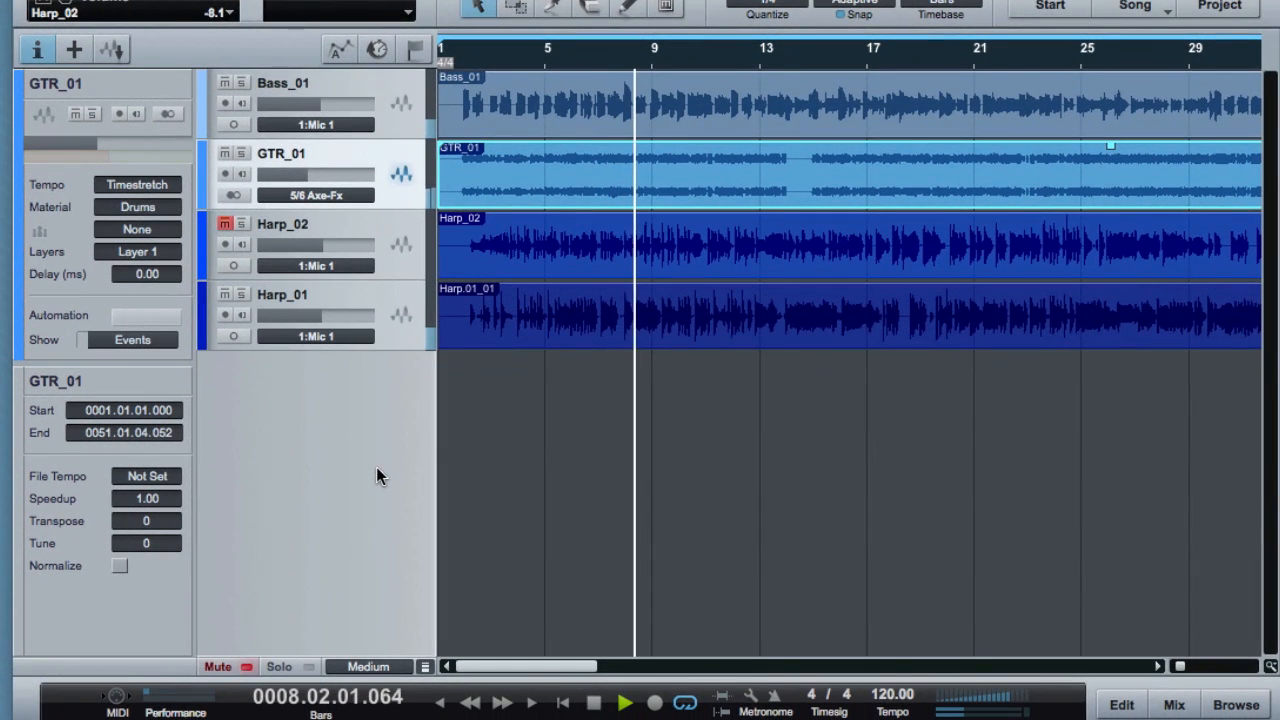
key(space)
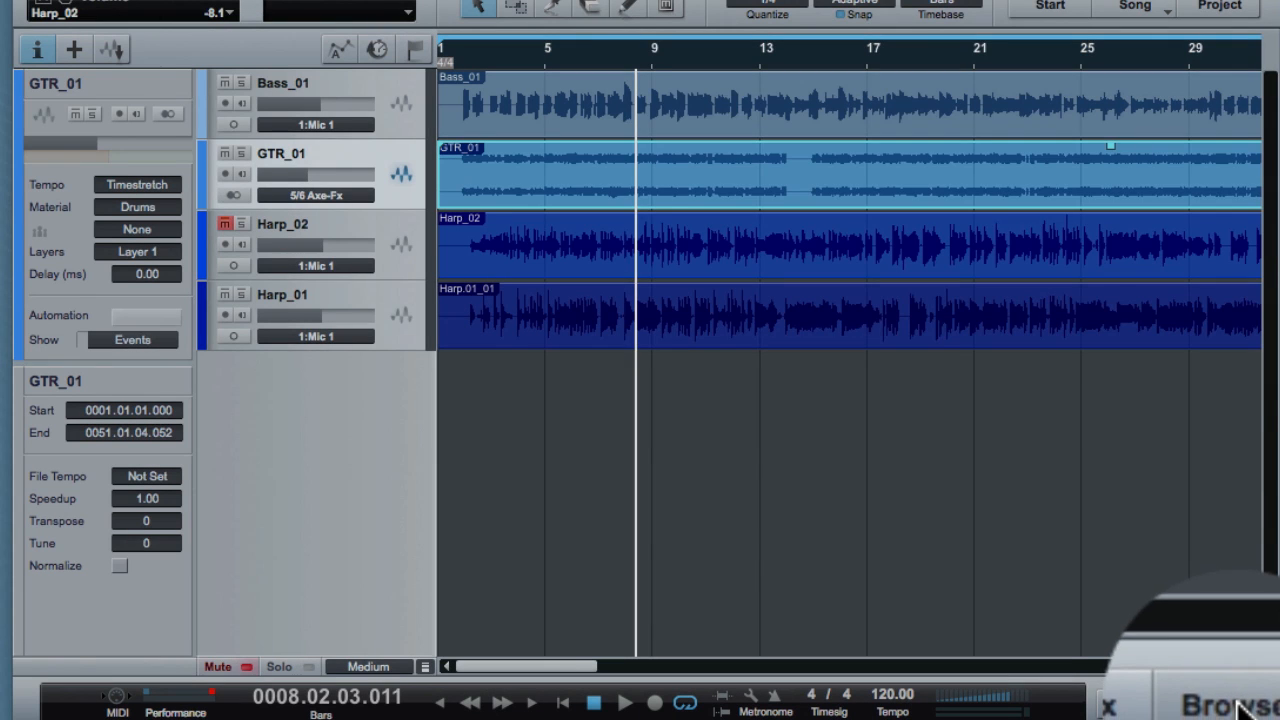
Open the sound browser, resize it to share space with the arrangement, and bring the Rock Drums 095bpm loops into view.
click(1237, 705)
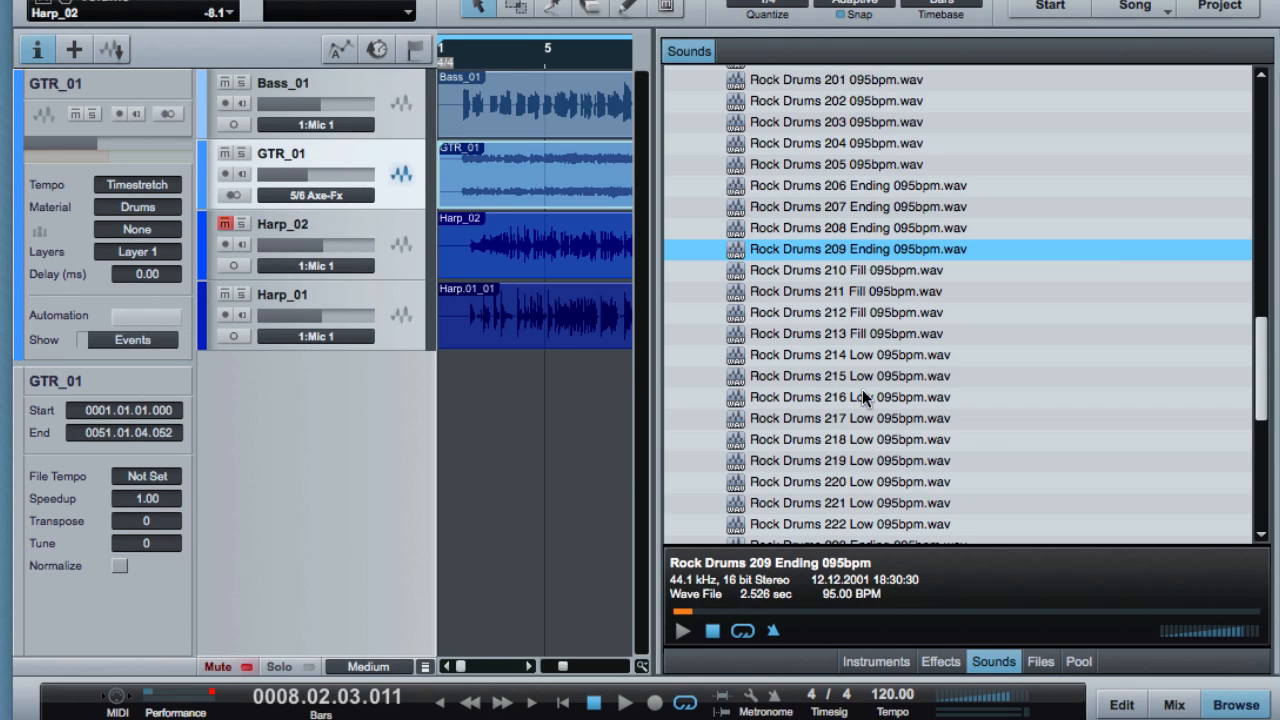
drag(652, 371, 891, 370)
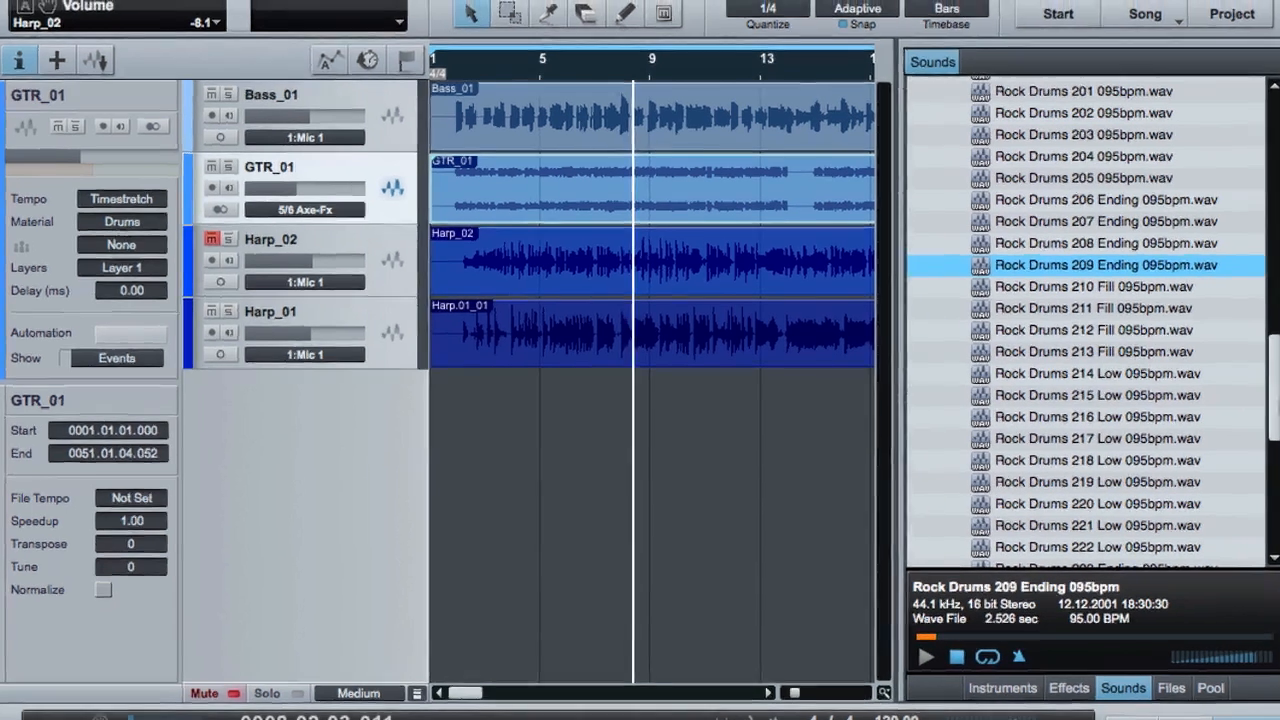
scroll(1270, 386, up, 10)
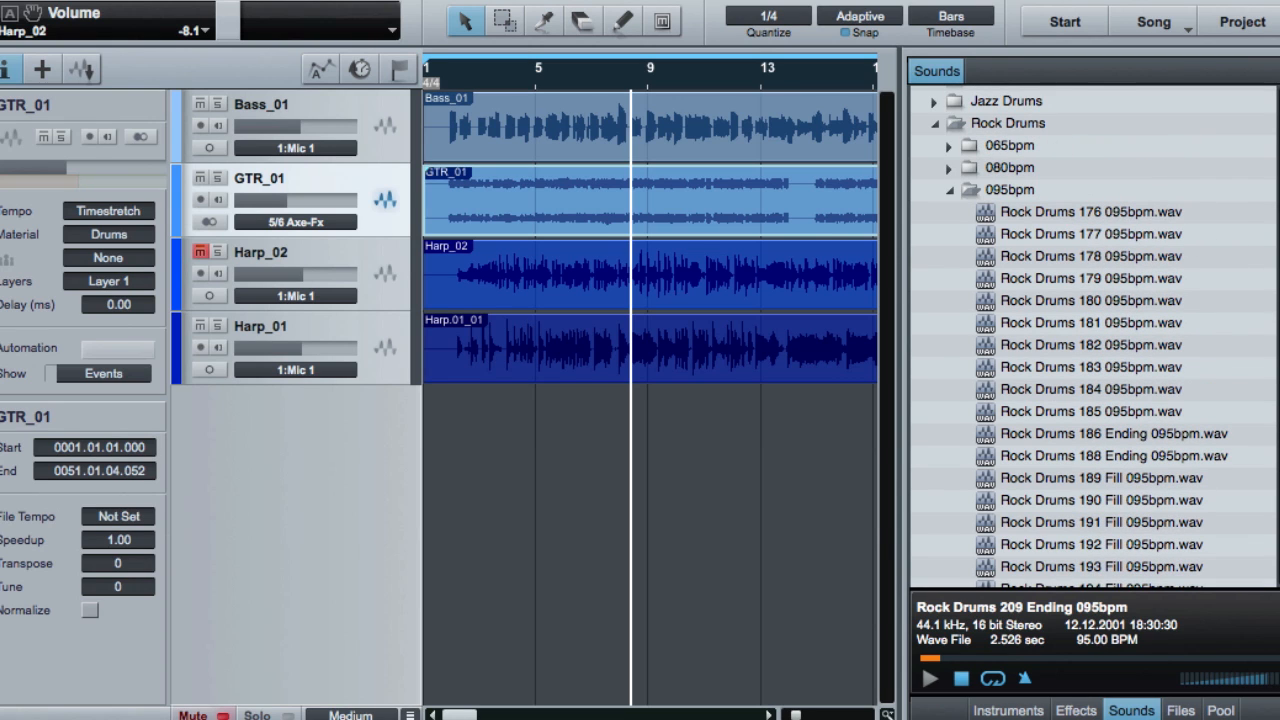
scroll(1092, 340, up, 8)
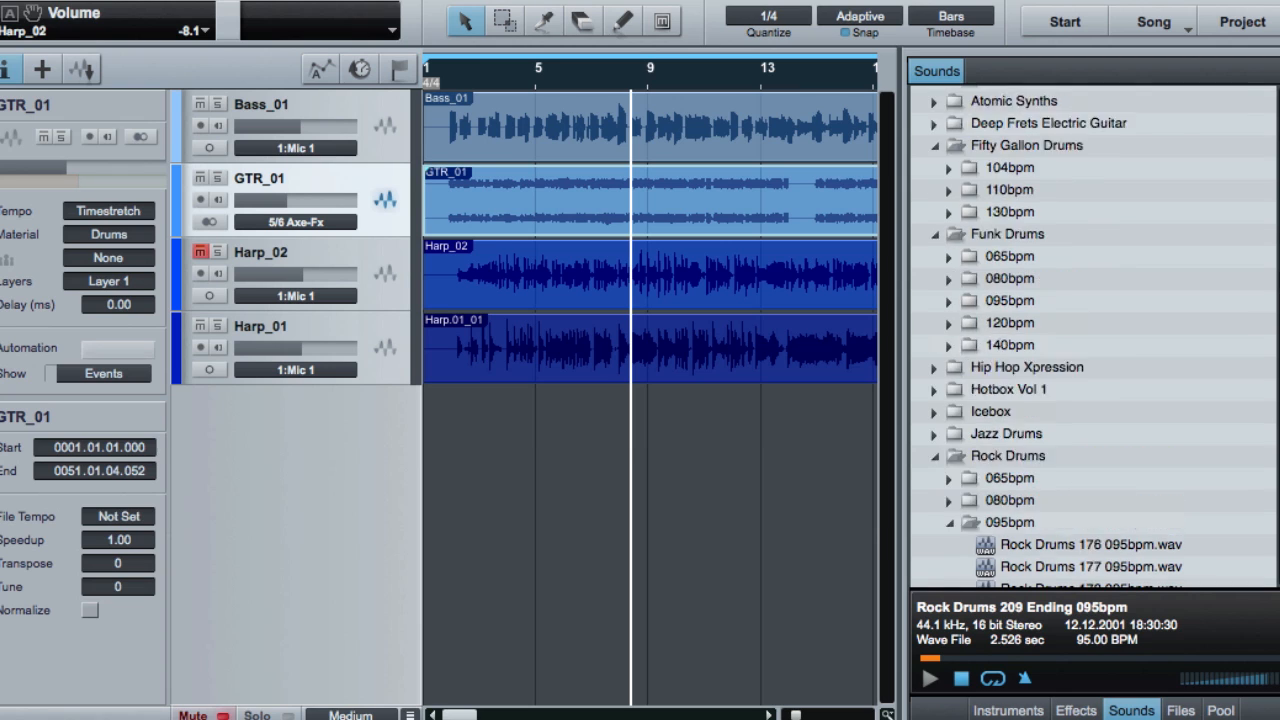
drag(1279, 201, 1263, 234)
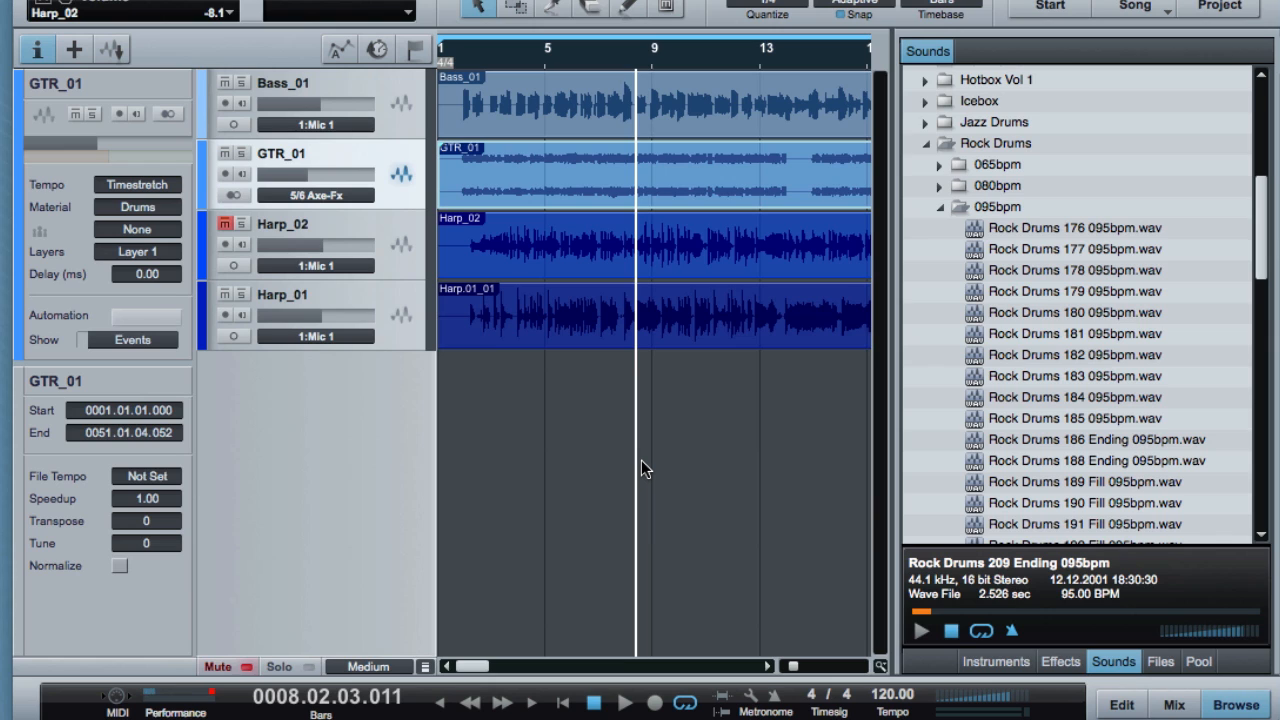
Play the song from the start while previewing the Rock Drums 209 Ending and Rock Drums 176 to 179 095bpm loops.
key(comma)
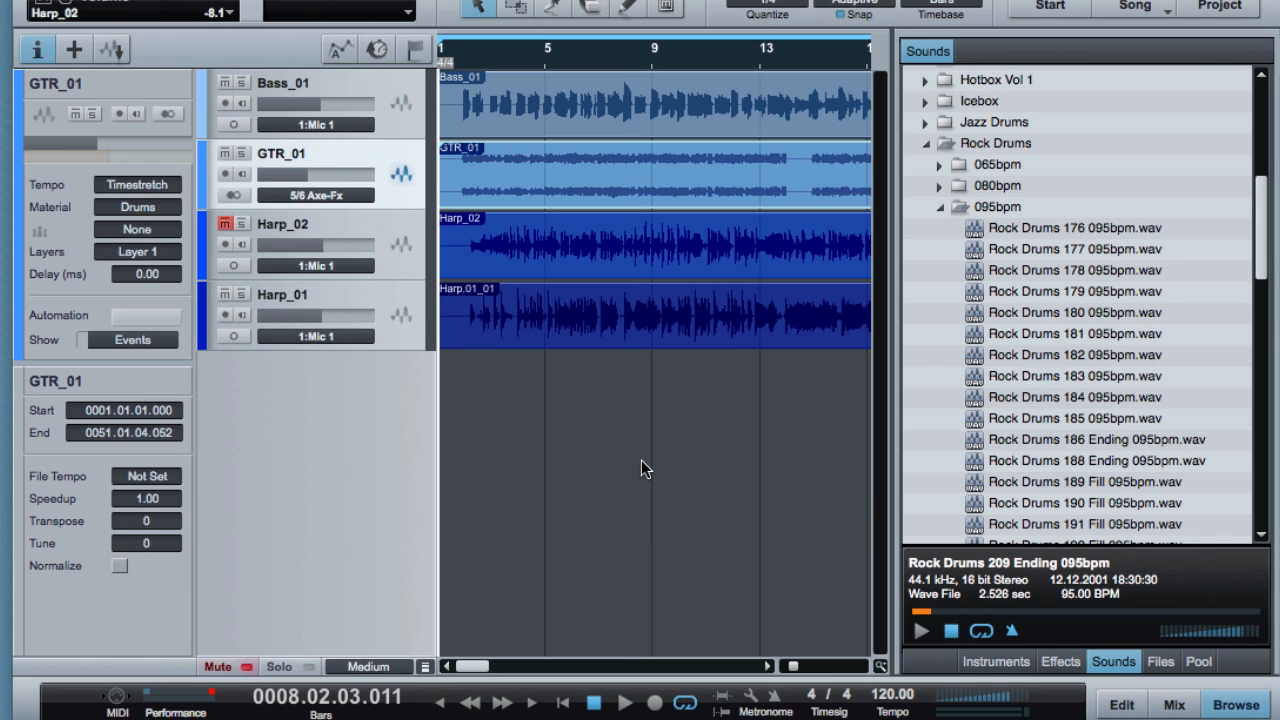
key(space)
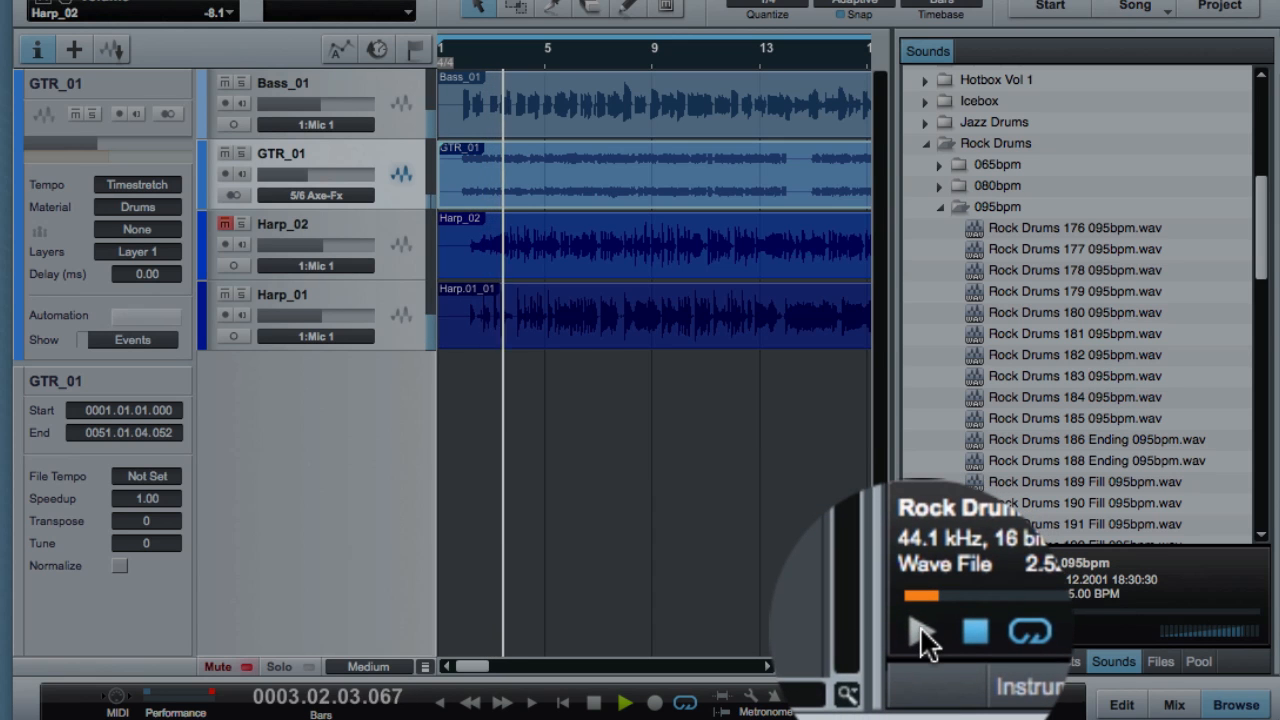
click(921, 630)
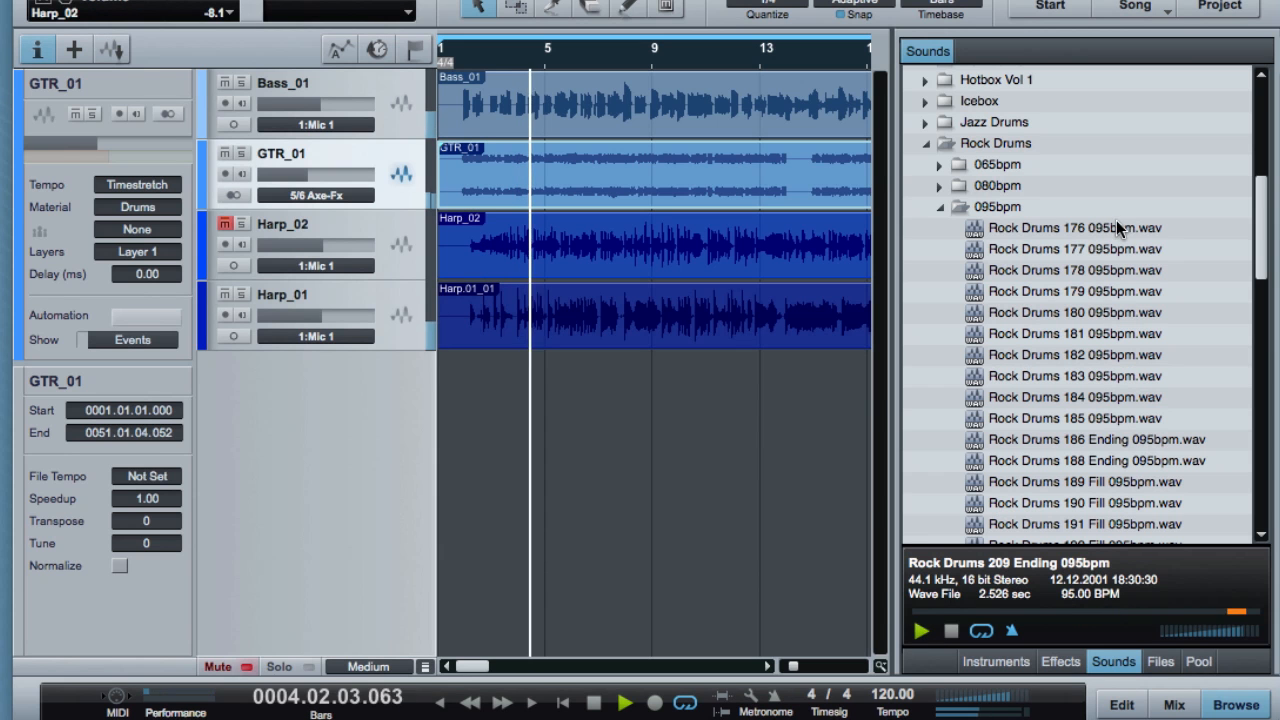
click(1107, 228)
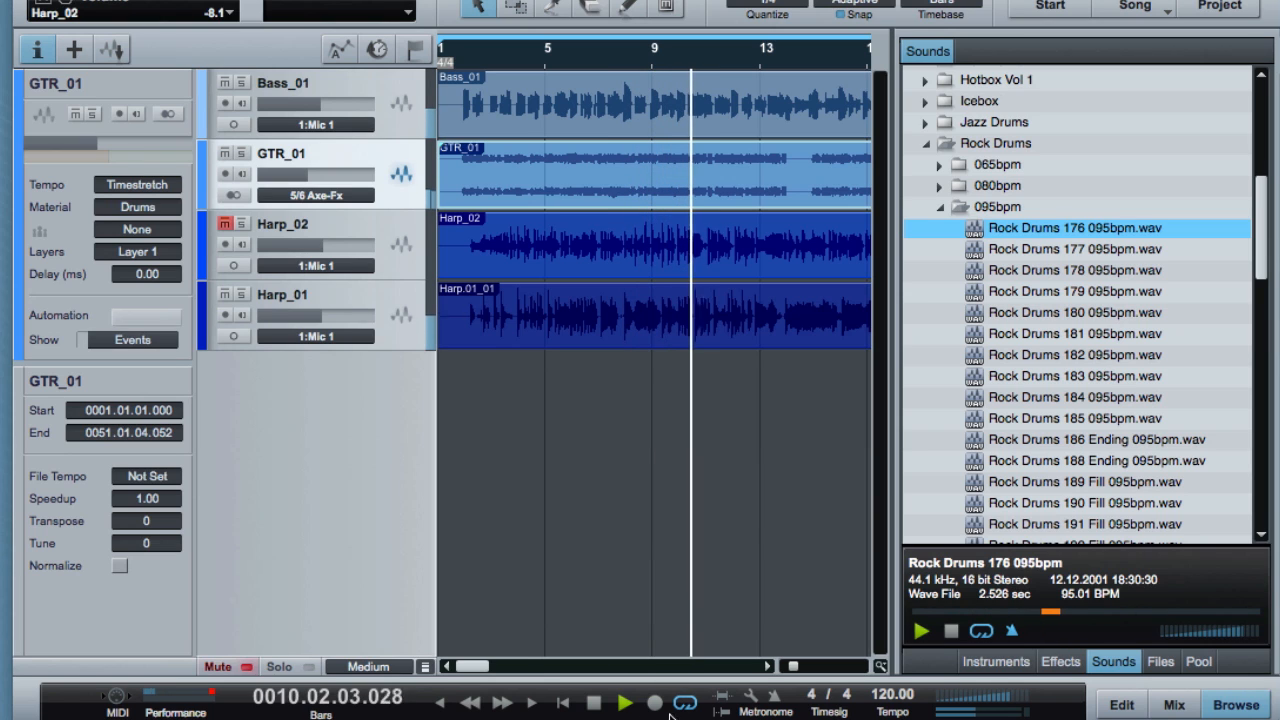
click(1084, 250)
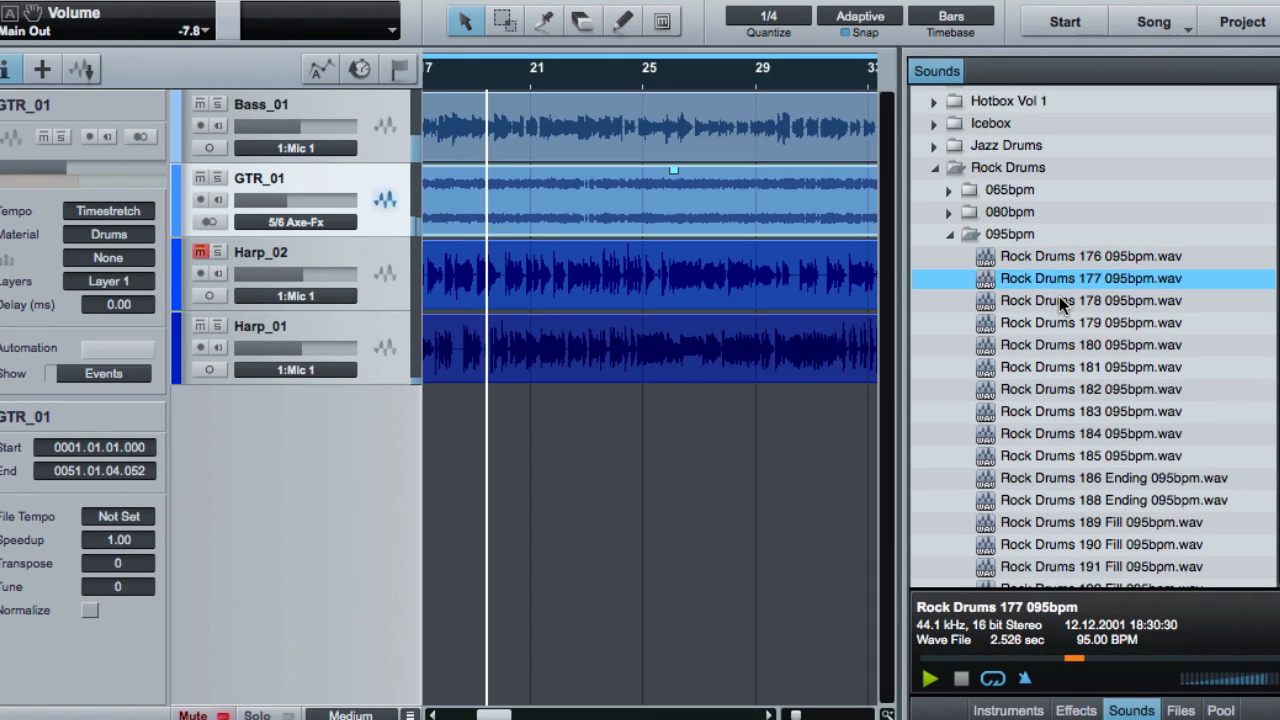
click(1059, 298)
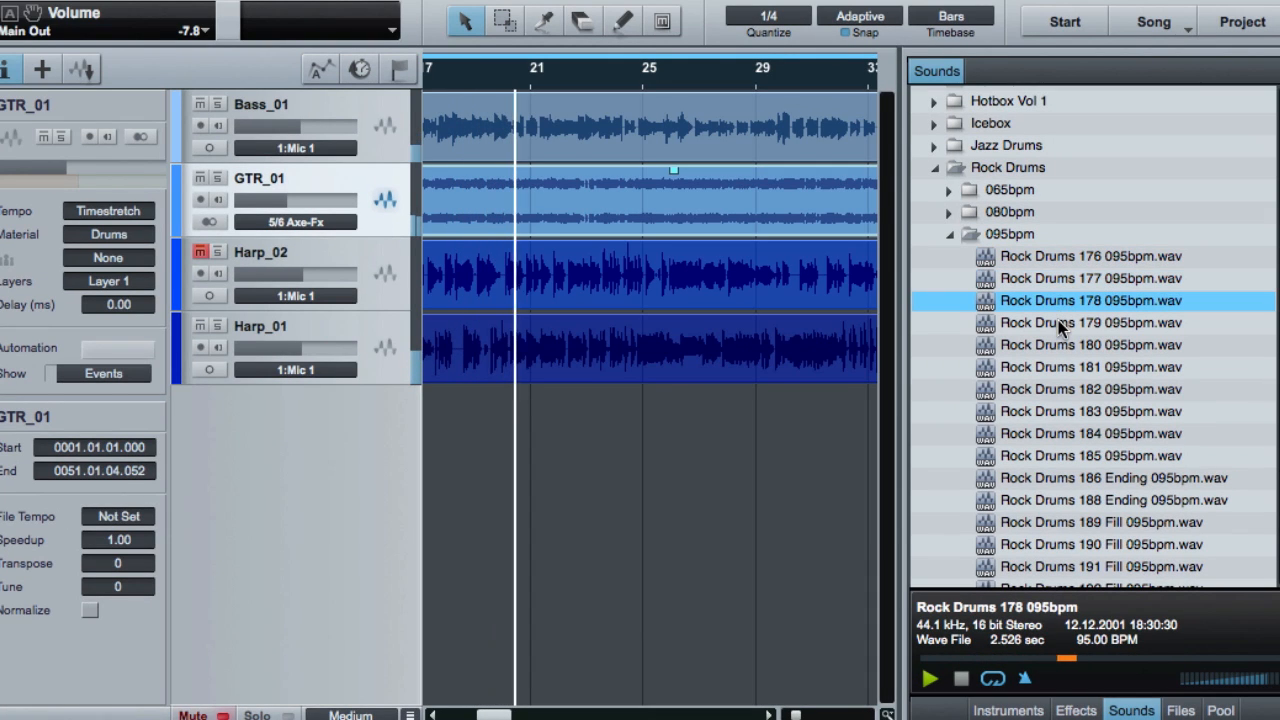
click(1058, 322)
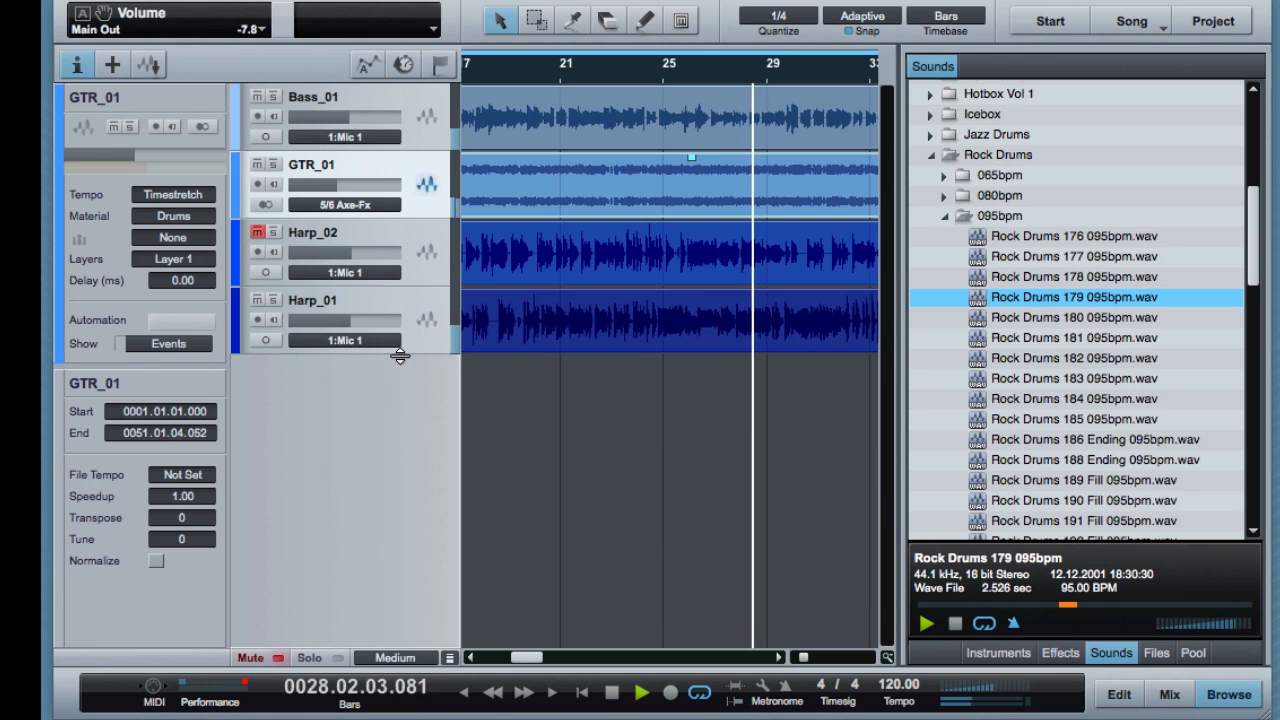
Mute the Harp_01 track and preview Rock Drums loops 180, 181 and 184, trying the play-at-song-tempo option on 181.
click(257, 300)
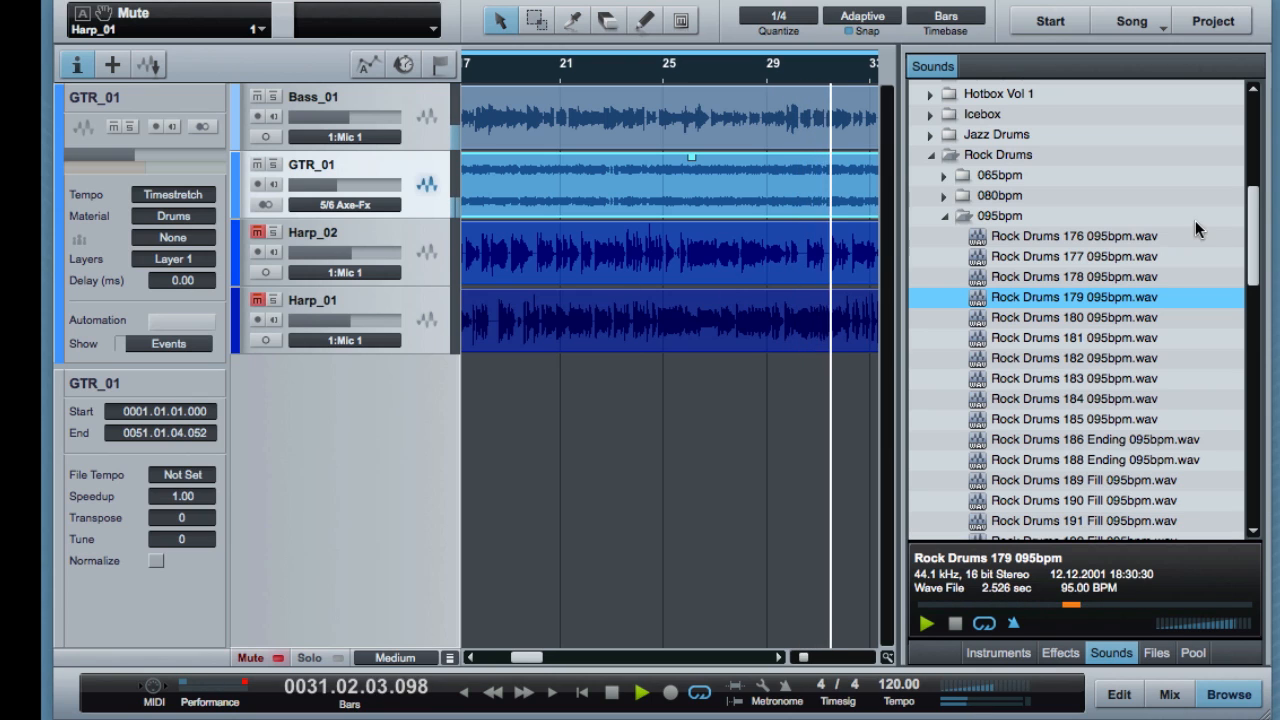
click(1068, 318)
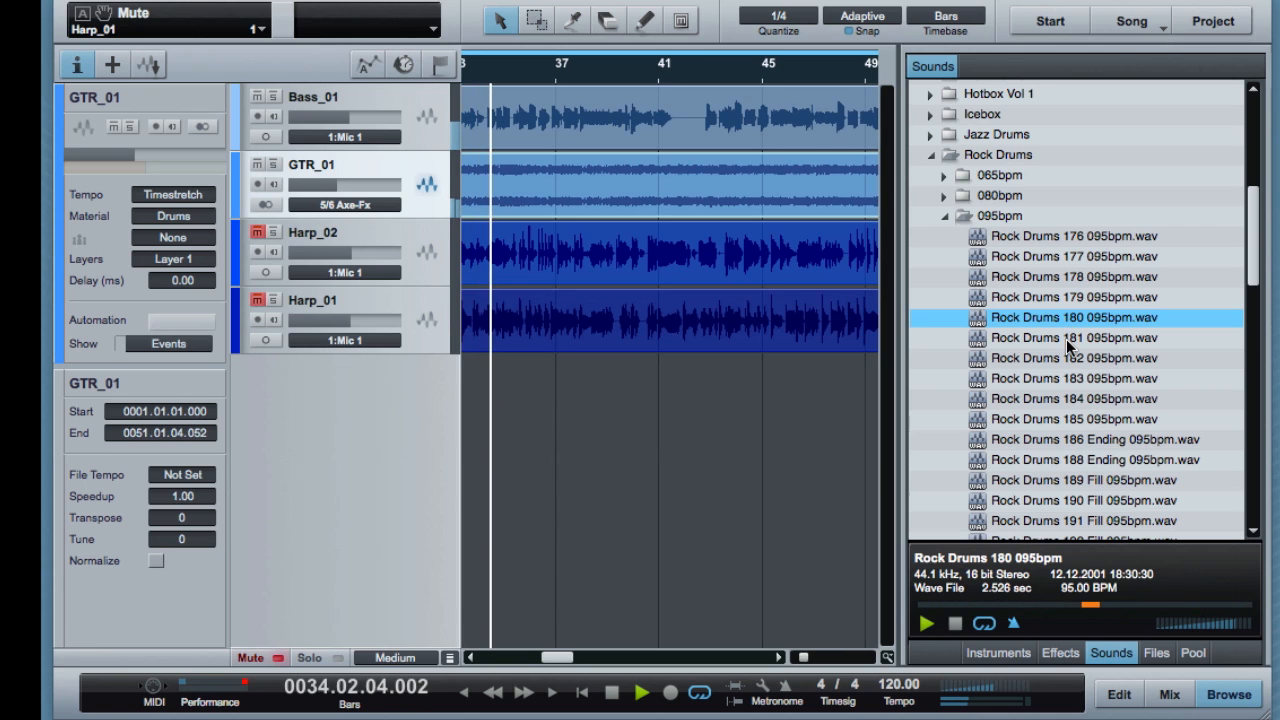
click(1066, 340)
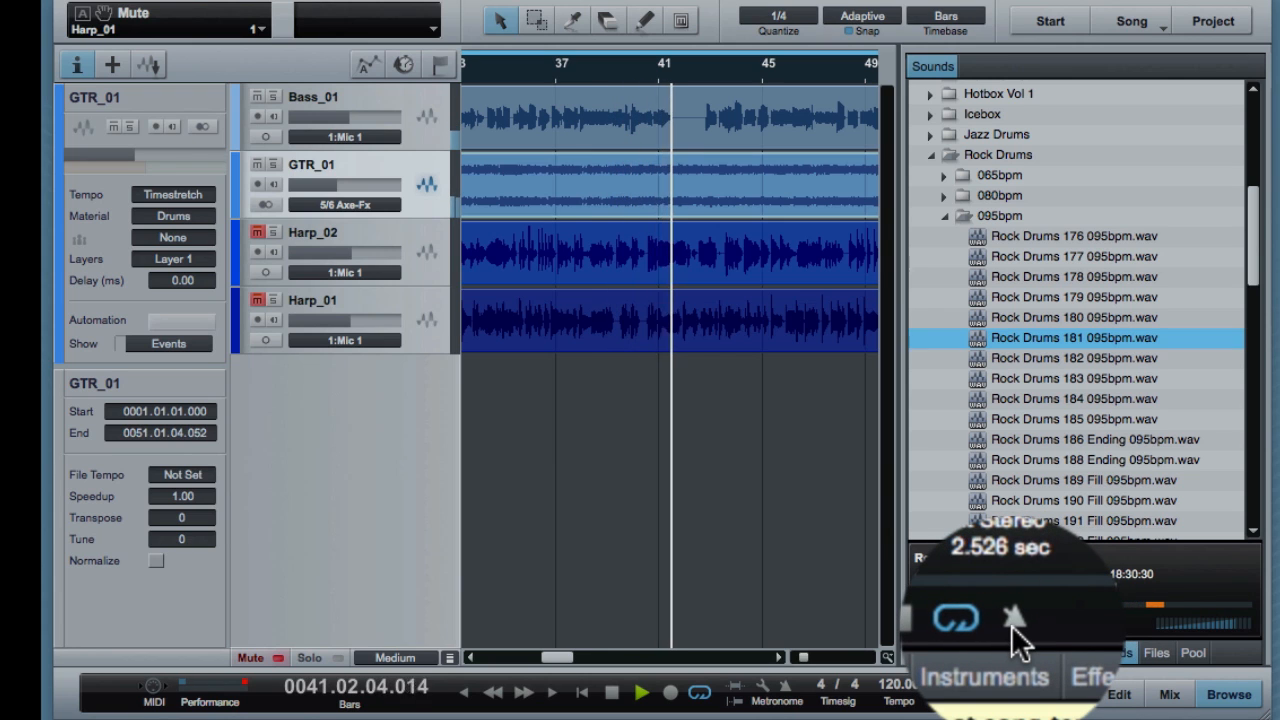
click(1012, 626)
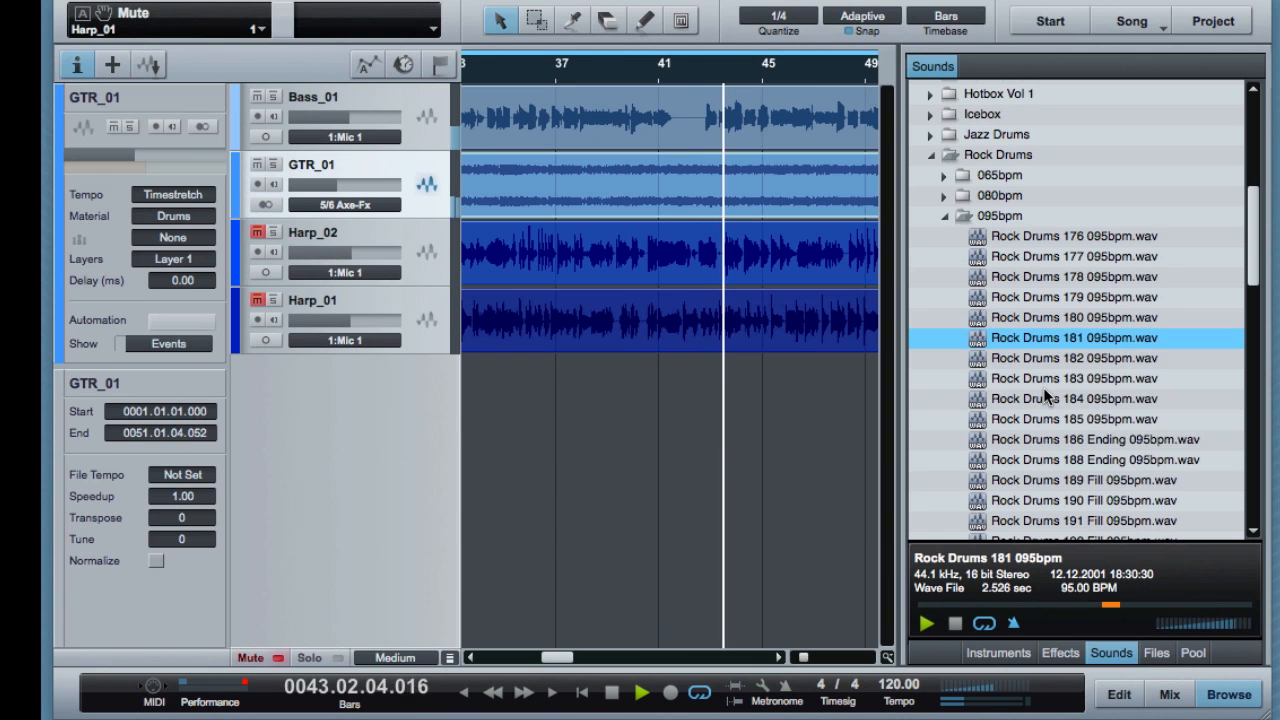
click(1044, 392)
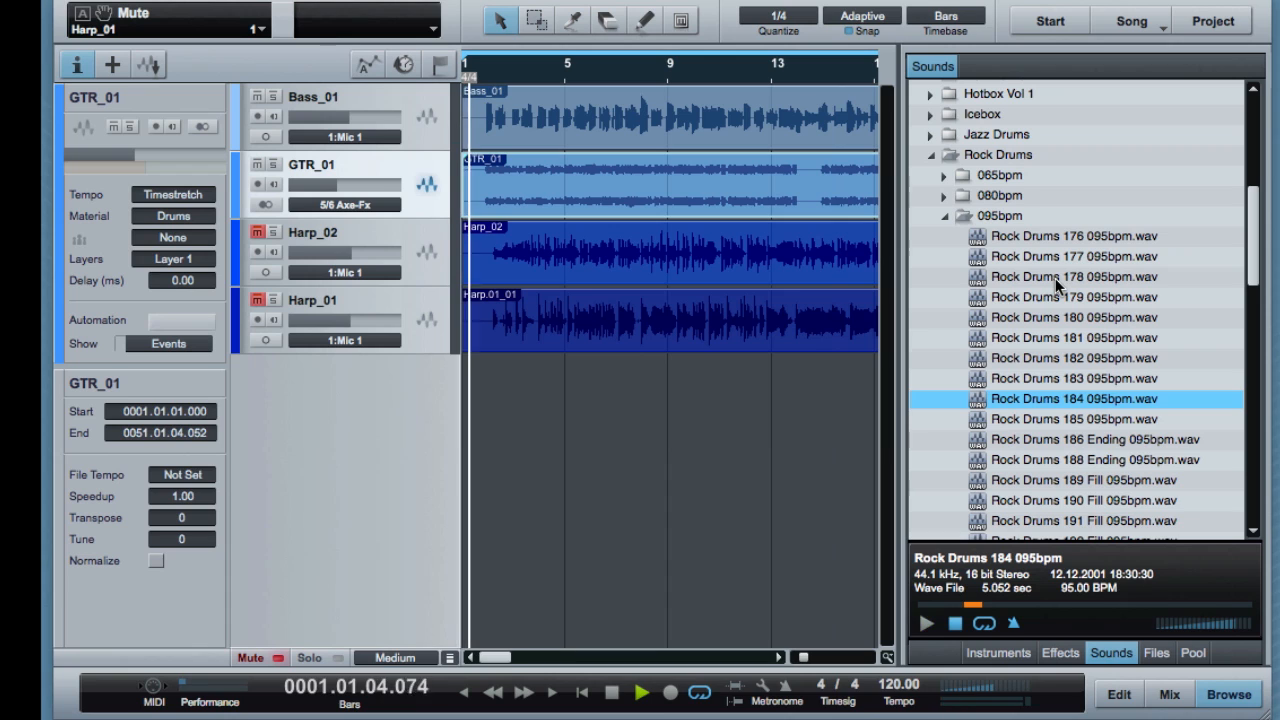
Preview Rock Drums 176 095bpm.wav against the song and place it on a new track at bar 1.
click(1058, 235)
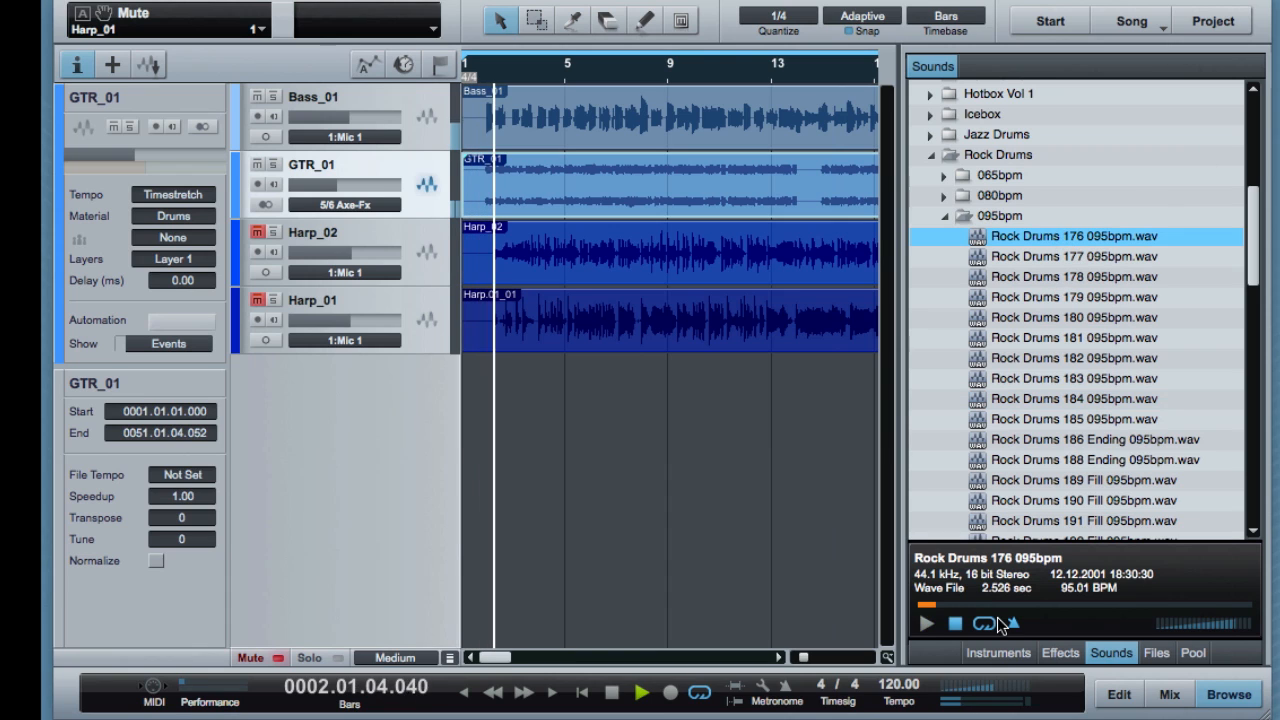
click(925, 624)
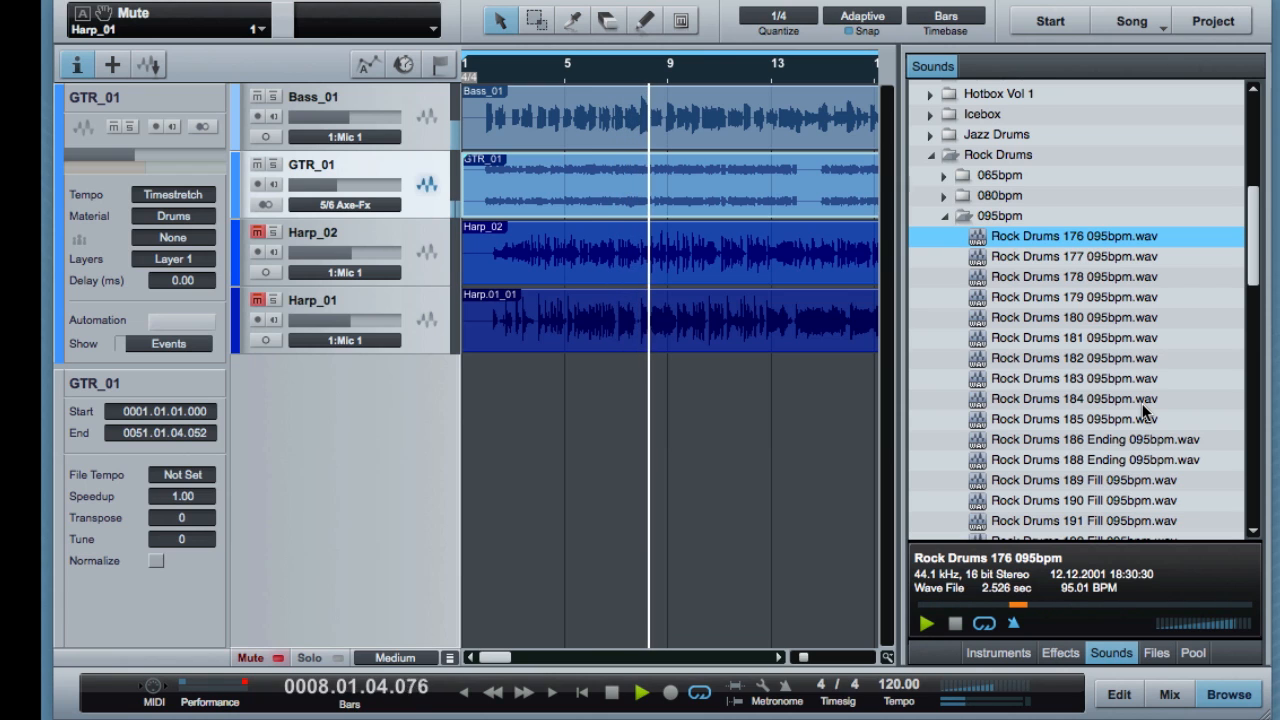
drag(1019, 236, 466, 370)
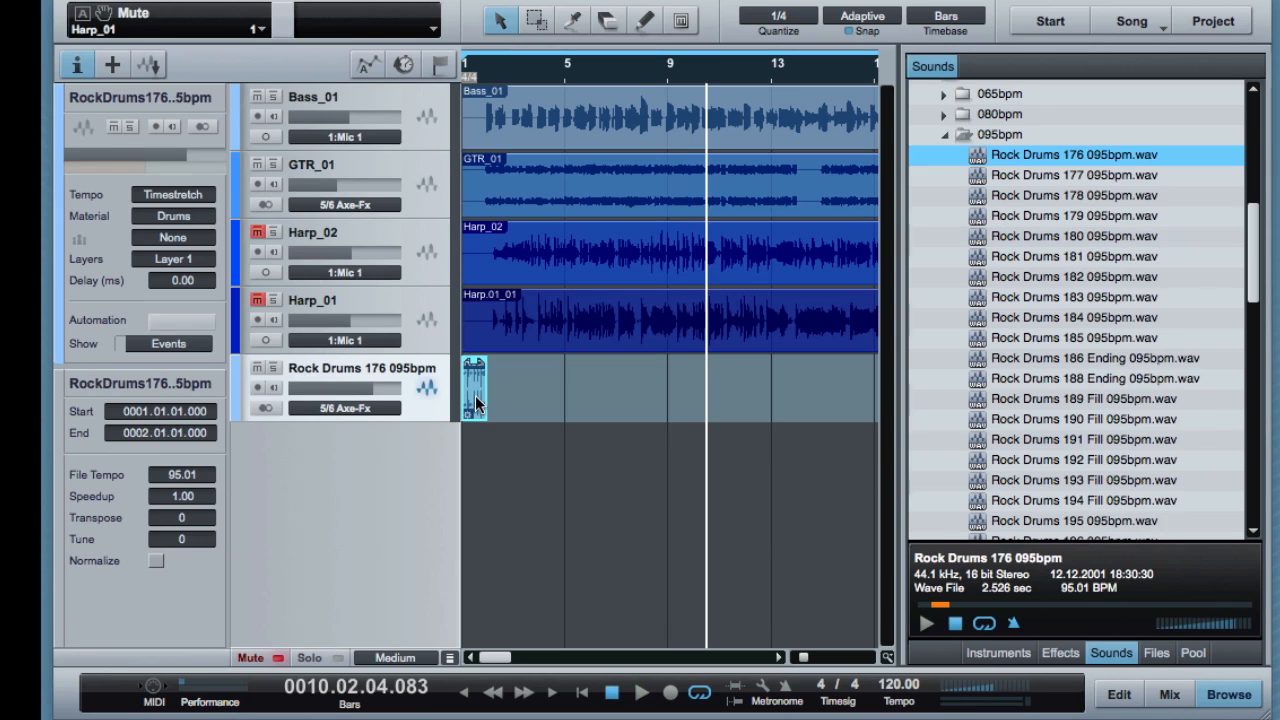
Close the browser and duplicate the Rock Drums 176 loop end to end from bar 1 through bar 33.
click(1229, 697)
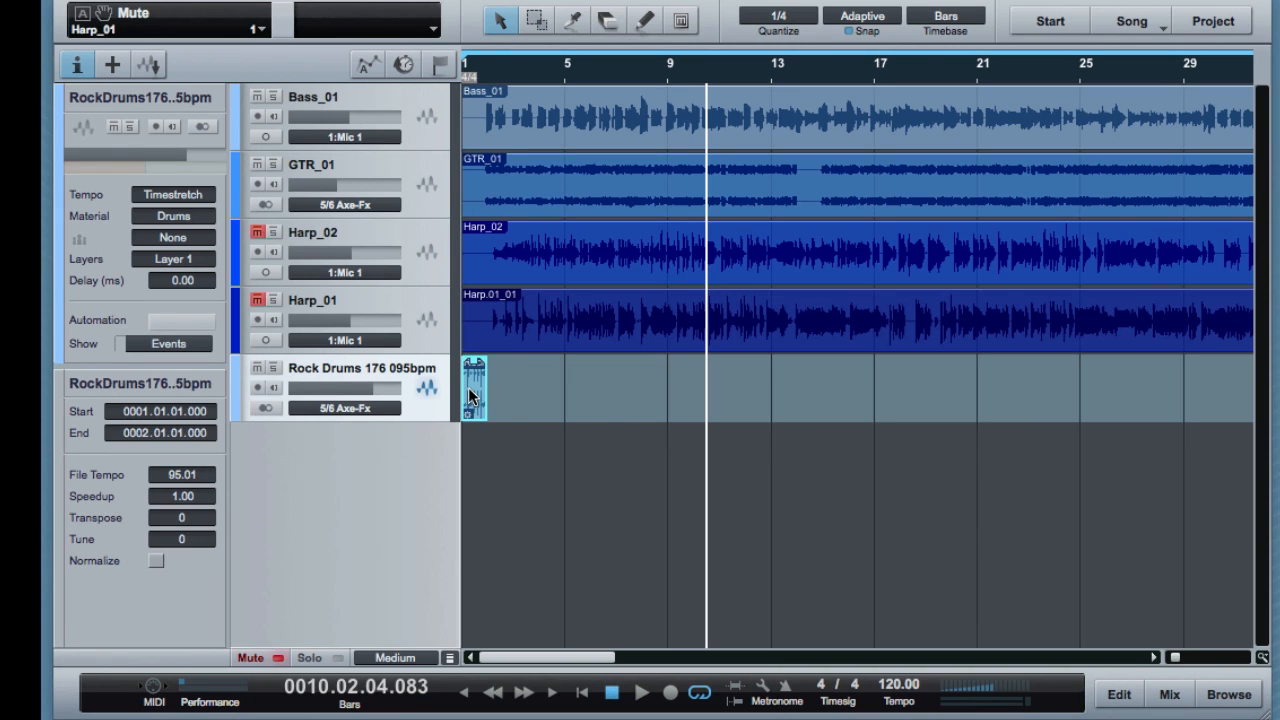
key(d)
key(d)
key(d)
key(d)
key(d)
key(d)
key(d)
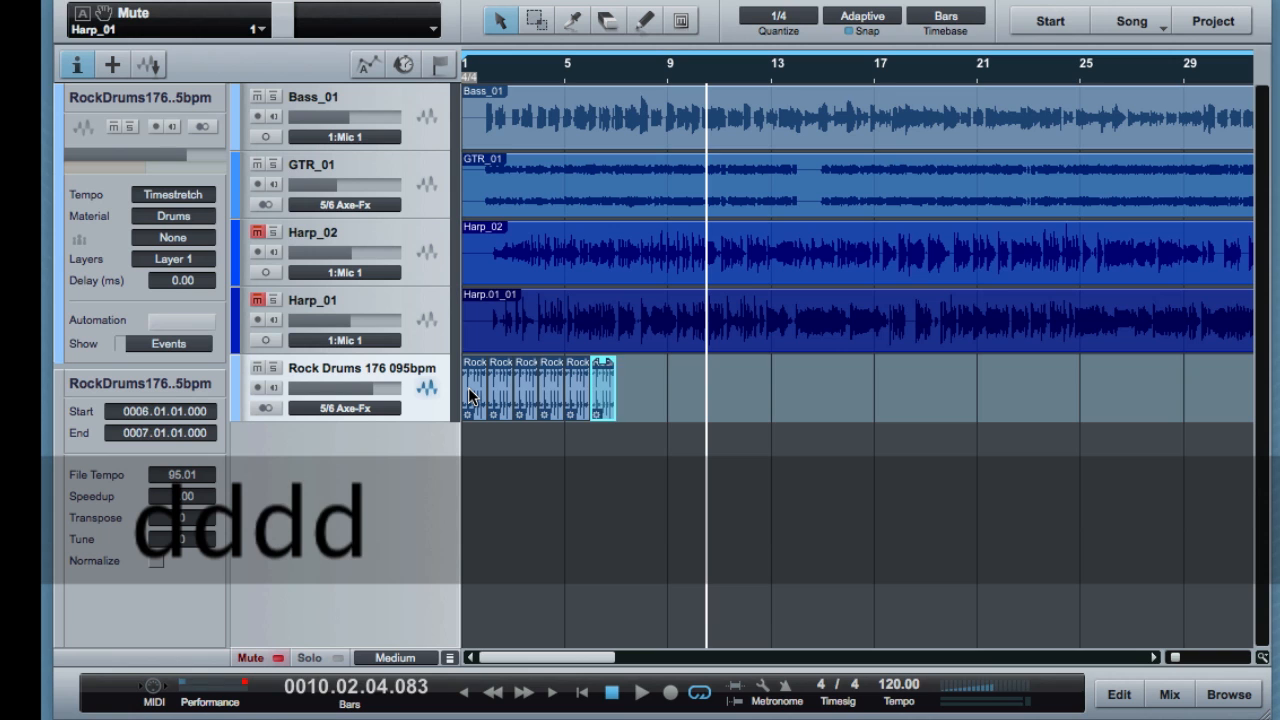
key(d)
key(d)
key(d)
key(d)
key(d)
key(d)
key(d)
key(d)
key(d)
key(d)
key(d)
key(d)
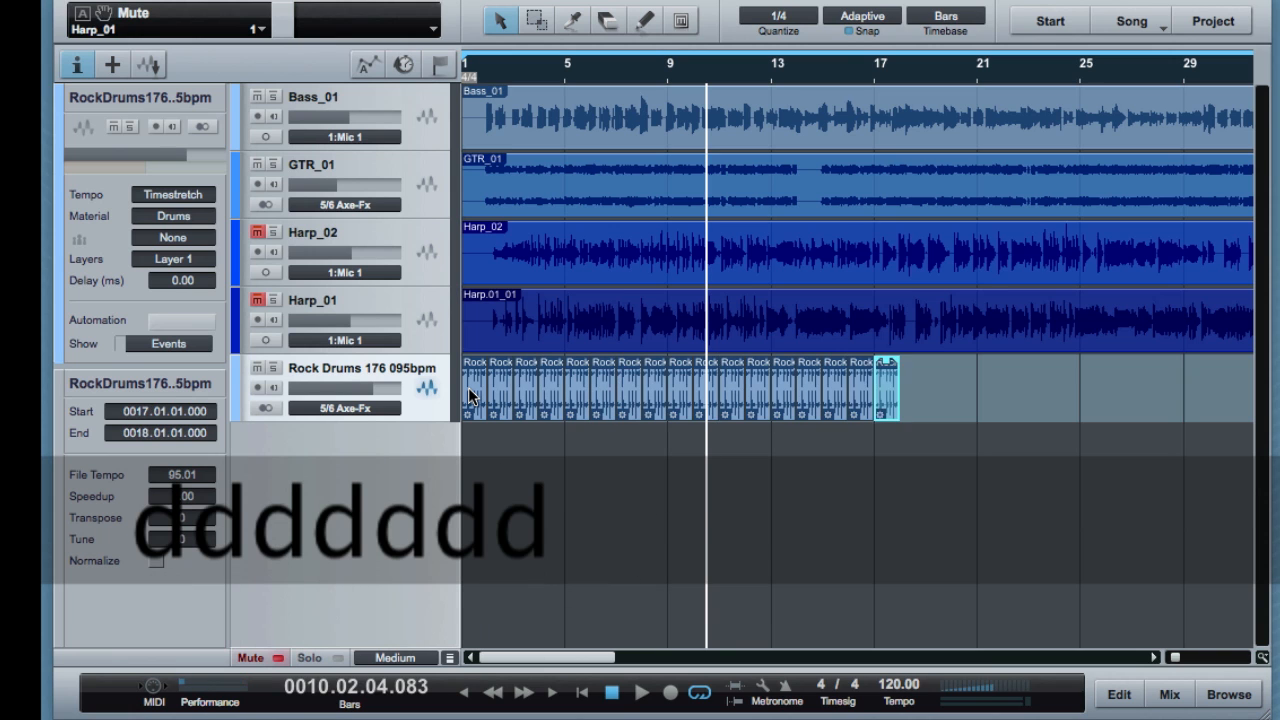
key(d)
key(d)
key(d)
key(d)
key(d)
key(d)
key(d)
key(d)
key(d)
key(d)
key(d)
key(d)
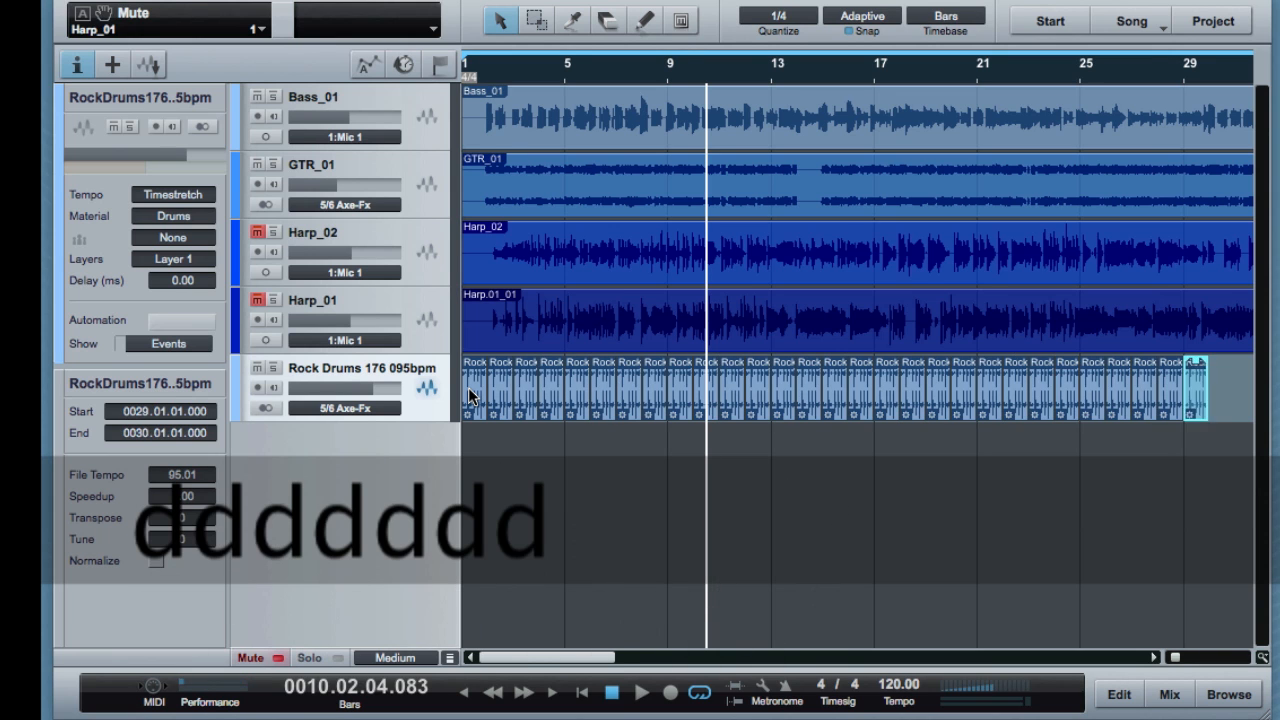
key(d)
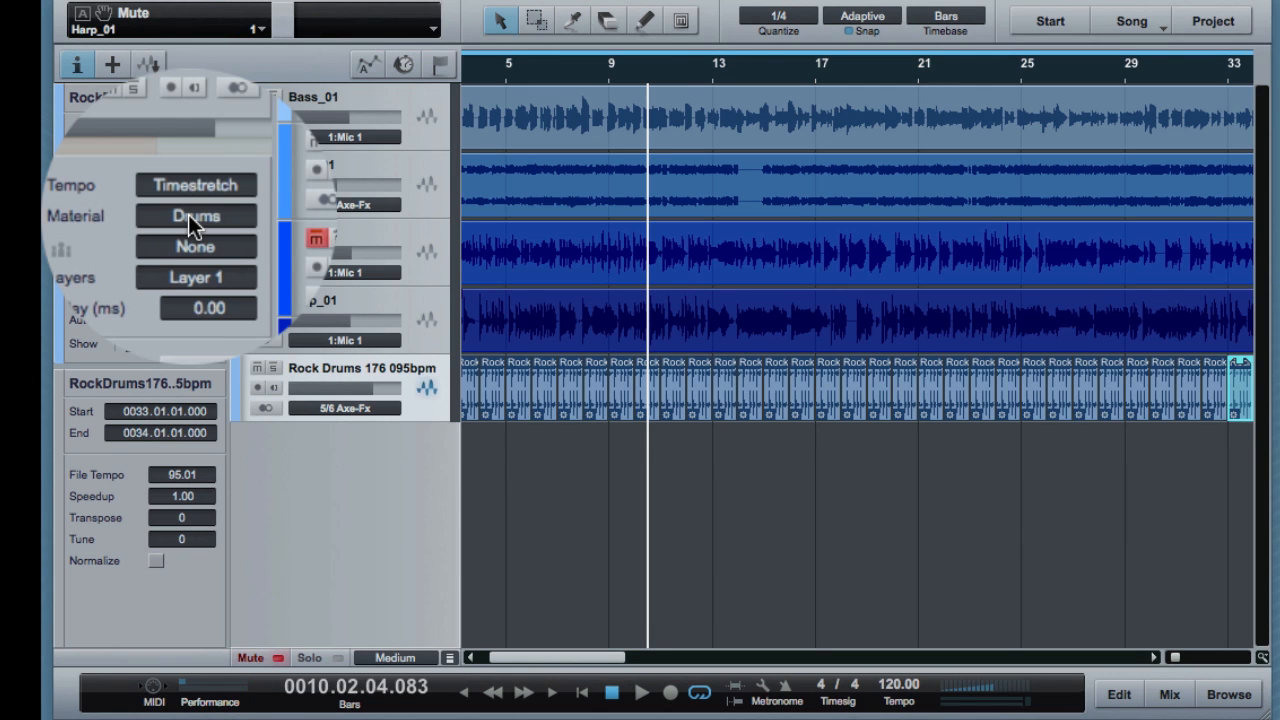
Choose Drums as the drum track's timestretch material and hide the track inspector.
click(188, 214)
click(188, 199)
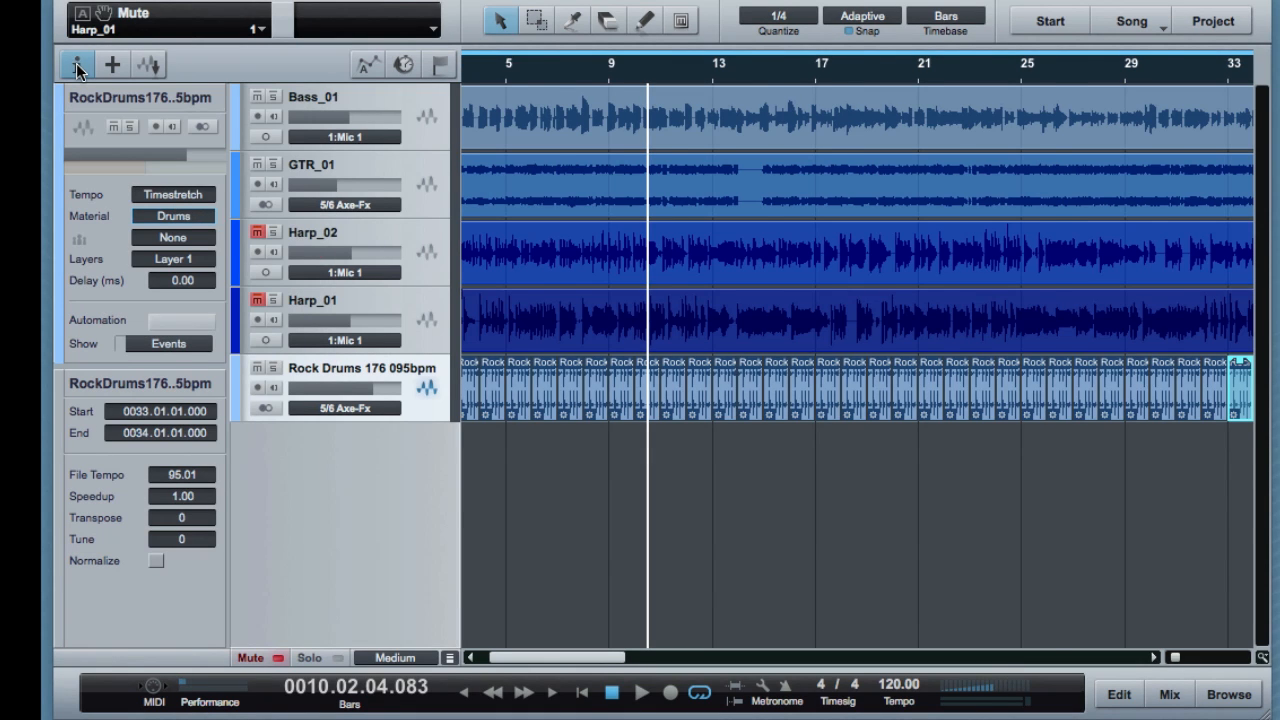
click(77, 66)
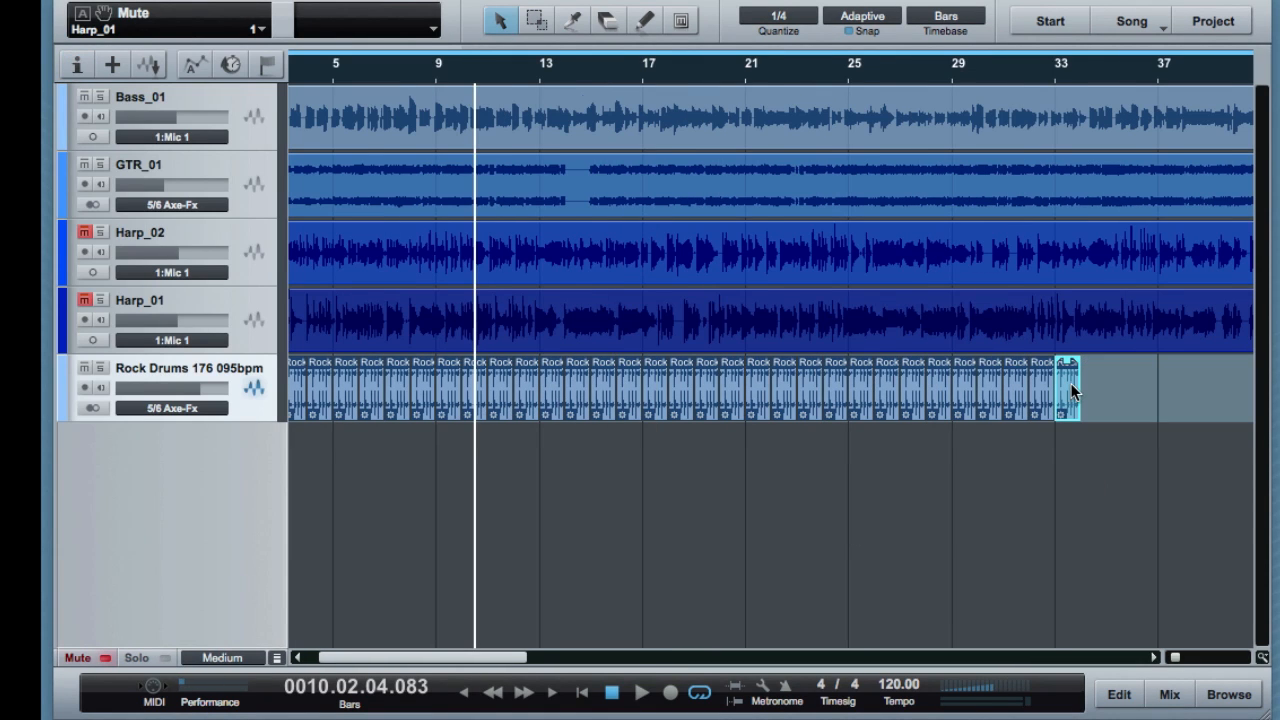
Continue duplicating the Rock Drums 176 loop end to end past the end of the other tracks, through bar 60.
key(d)
key(d)
key(d)
key(d)
key(d)
key(d)
key(d)
key(d)
key(d)
key(d)
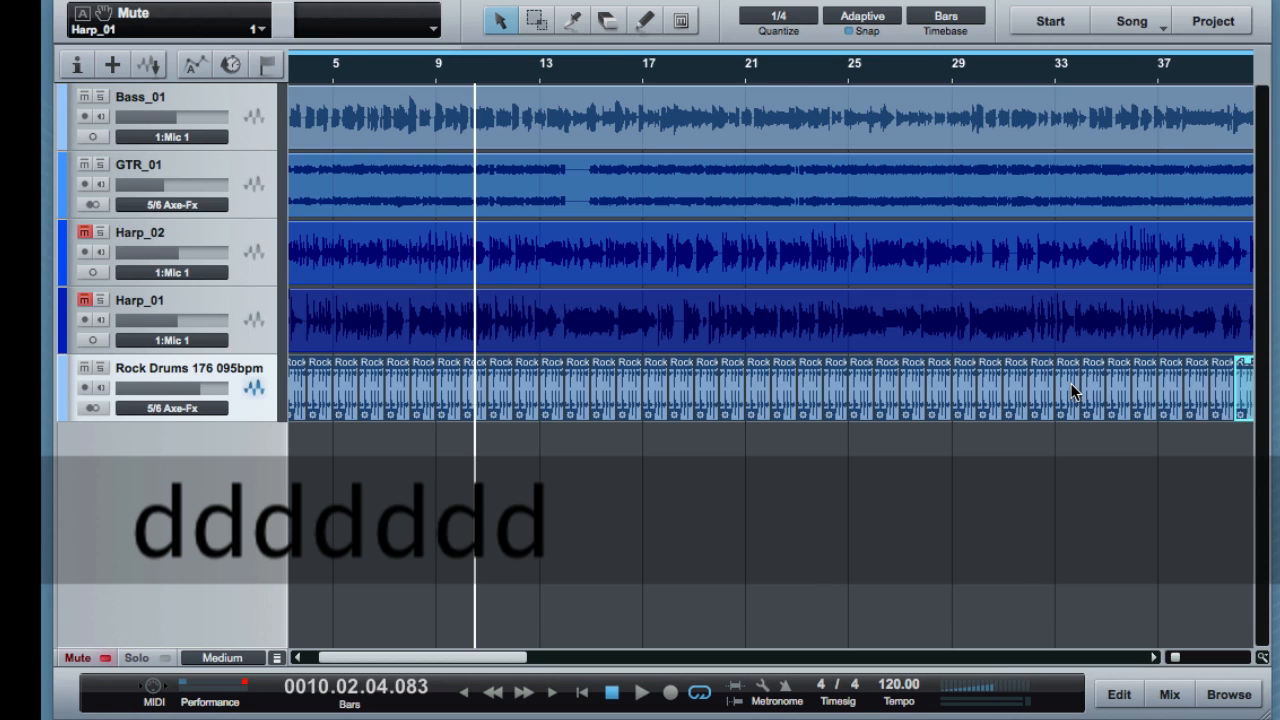
key(d)
key(d)
key(d)
key(d)
key(d)
key(d)
key(d)
key(d)
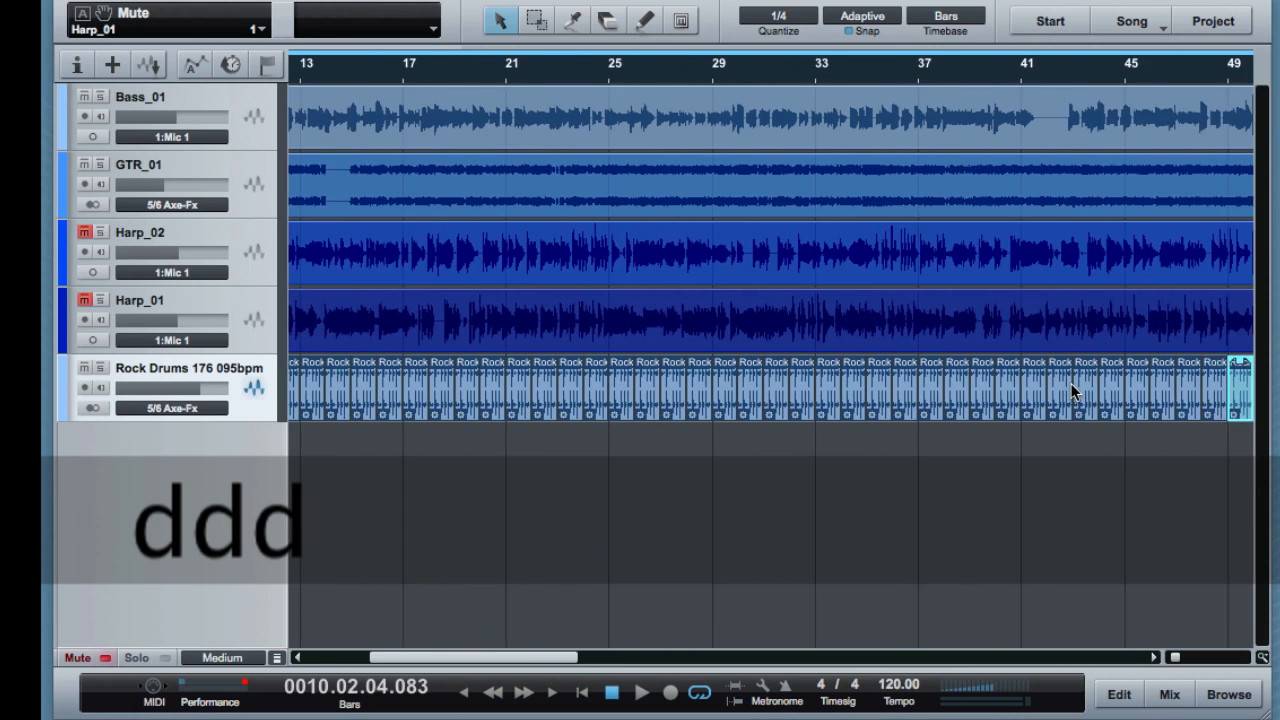
key(d)
key(d)
key(d)
key(d)
key(d)
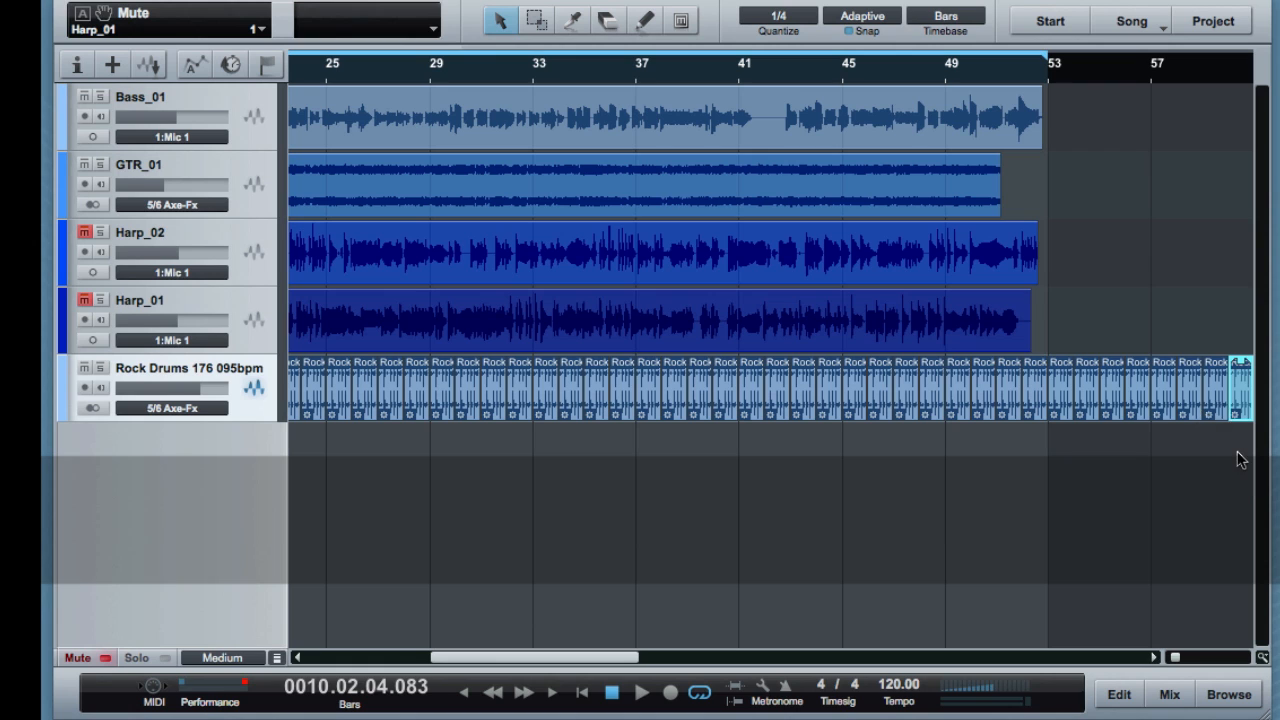
Delete the surplus drum loop copies from bar 54 onward.
drag(1234, 434, 1063, 362)
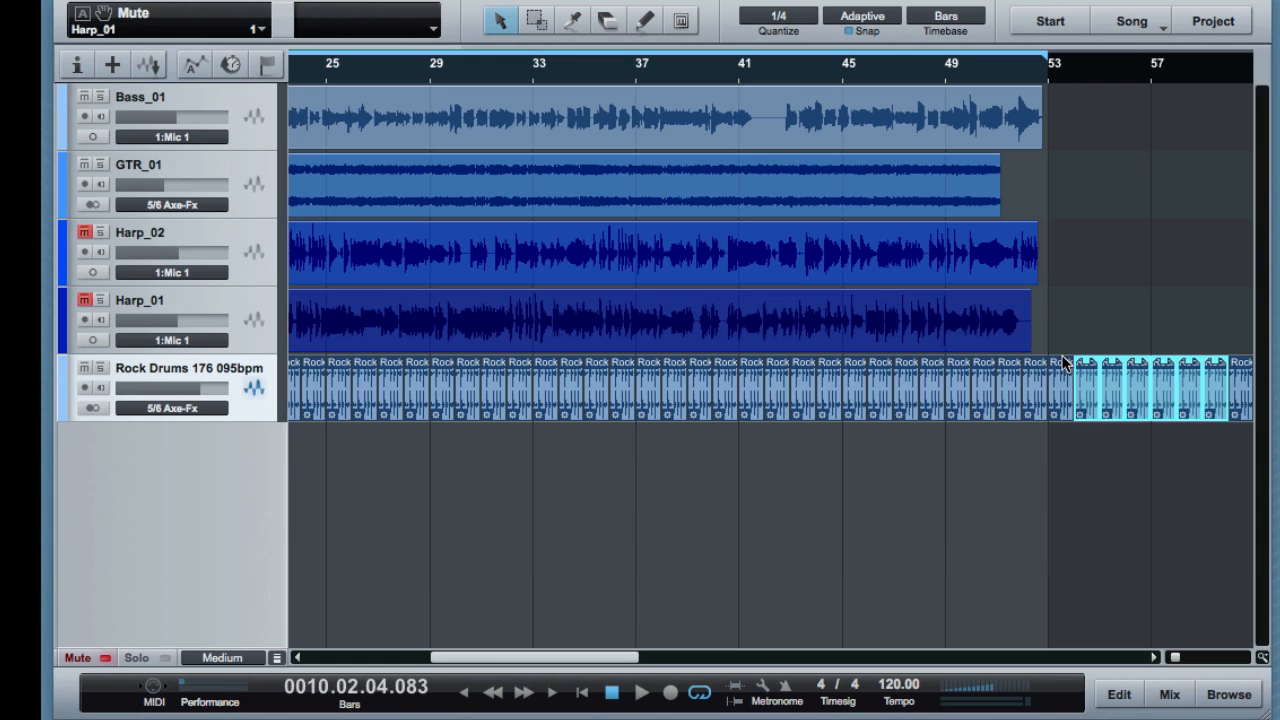
key(Delete)
drag(1175, 287, 1277, 456)
key(Delete)
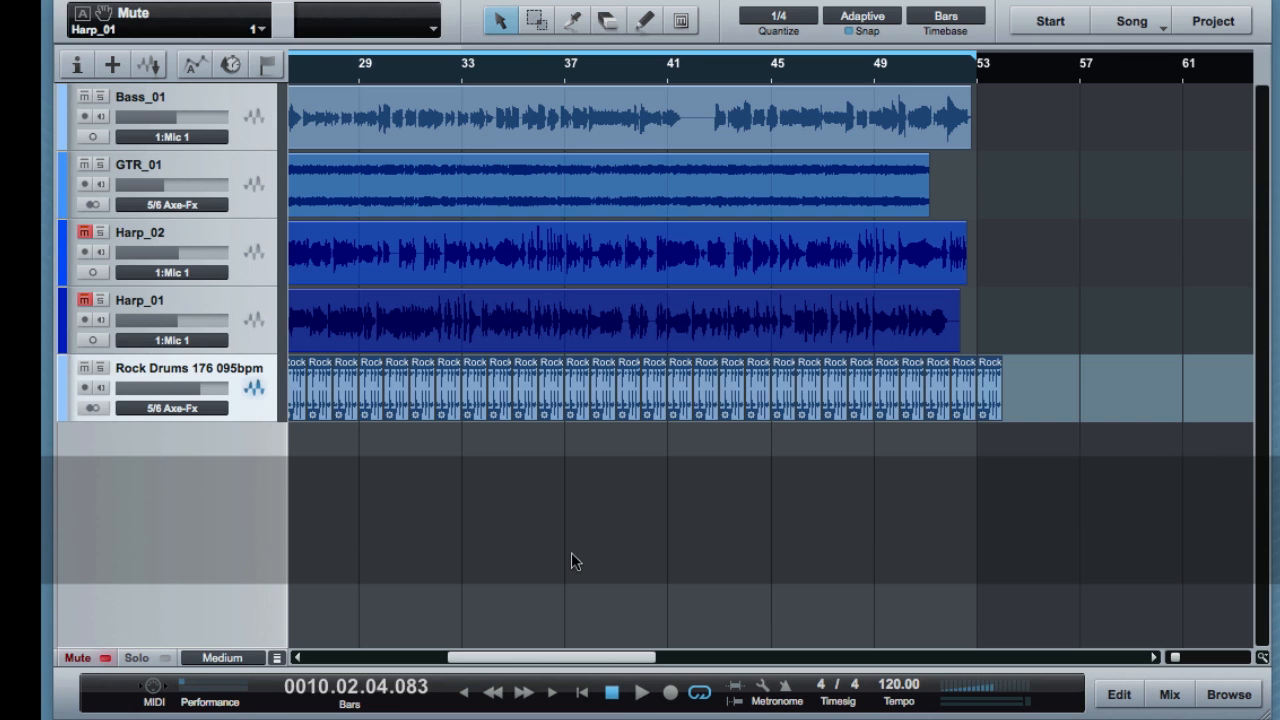
Play the arrangement from the beginning together with the added drum loops.
key(comma)
key(space)
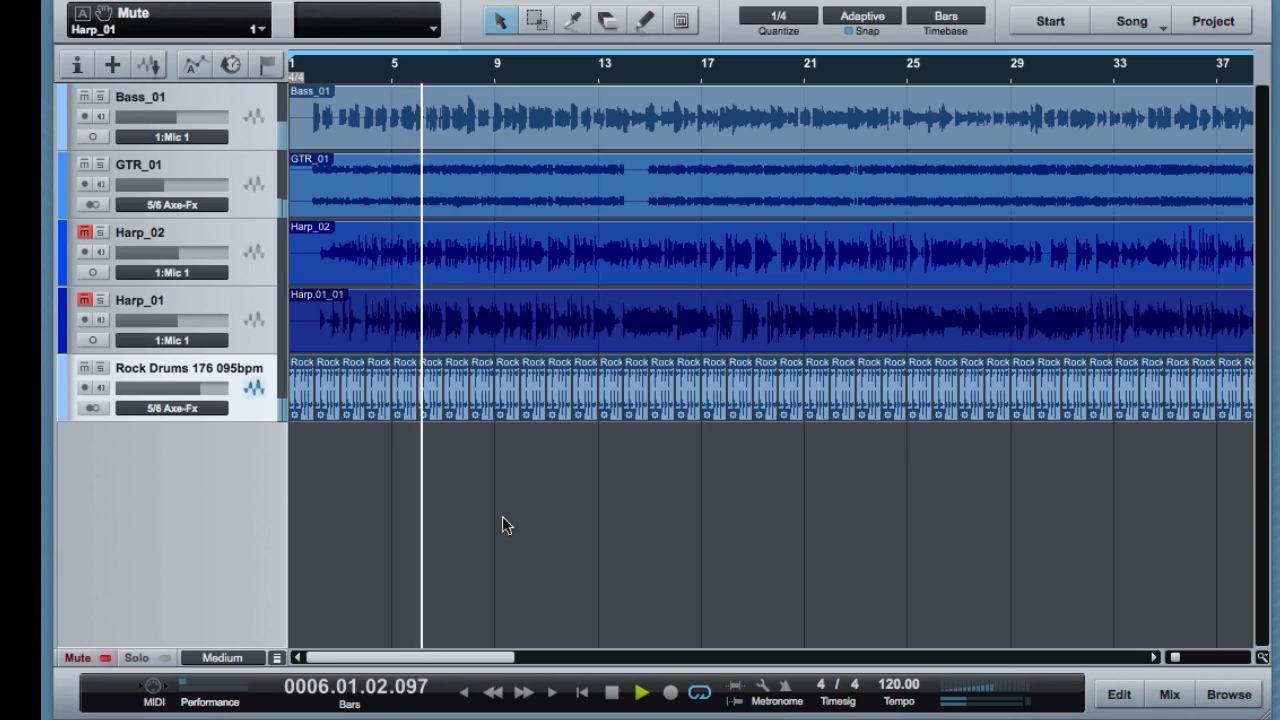
Stop playback and audition the 095bpm rock drum fills and endings from Rock Drums 237 Fill back to Rock Drums 230 Ending.
key(space)
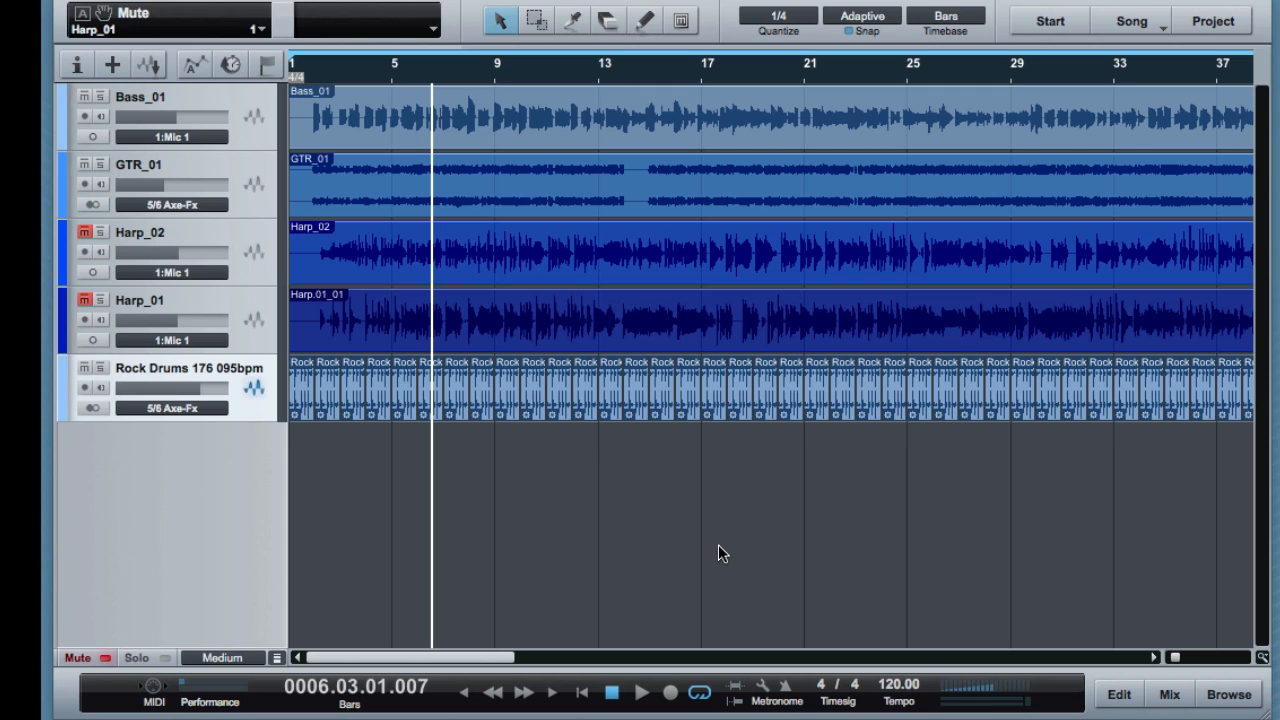
click(1243, 700)
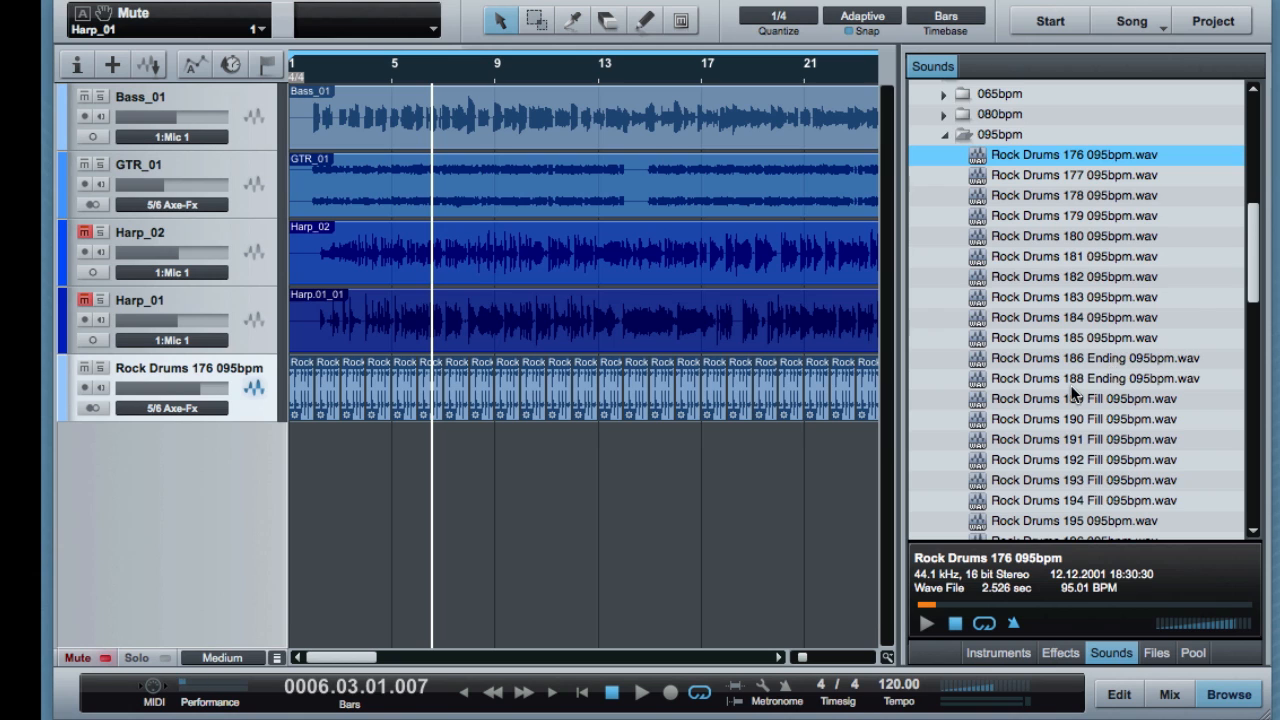
scroll(1070, 392, down, 12)
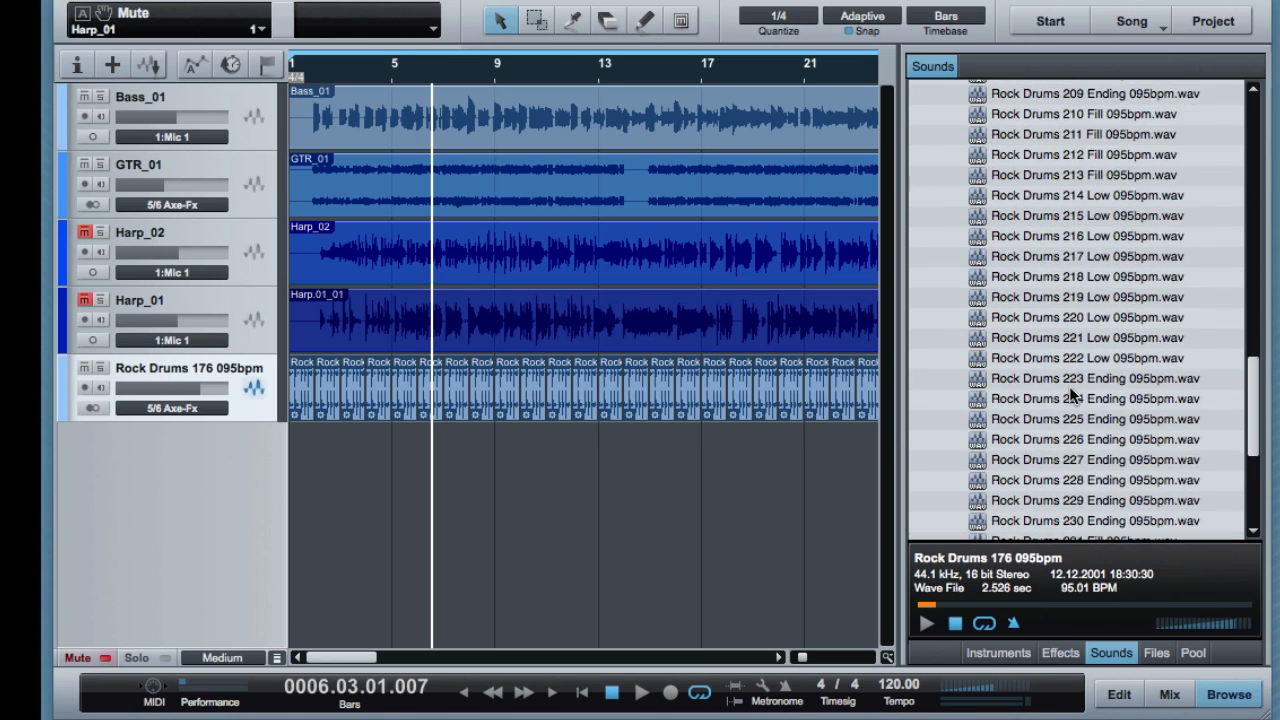
scroll(1069, 392, down, 5)
scroll(1069, 392, up, 3)
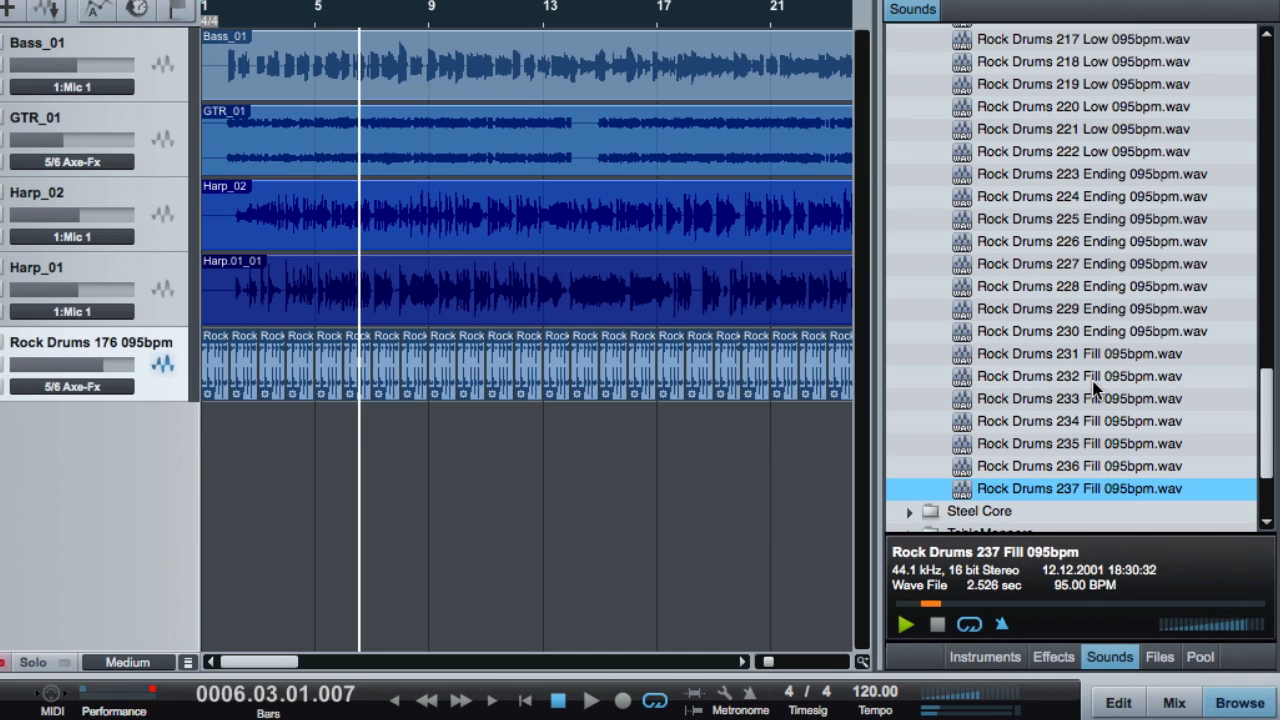
key(Up)
key(Up)
key(Up)
key(Up)
key(Up)
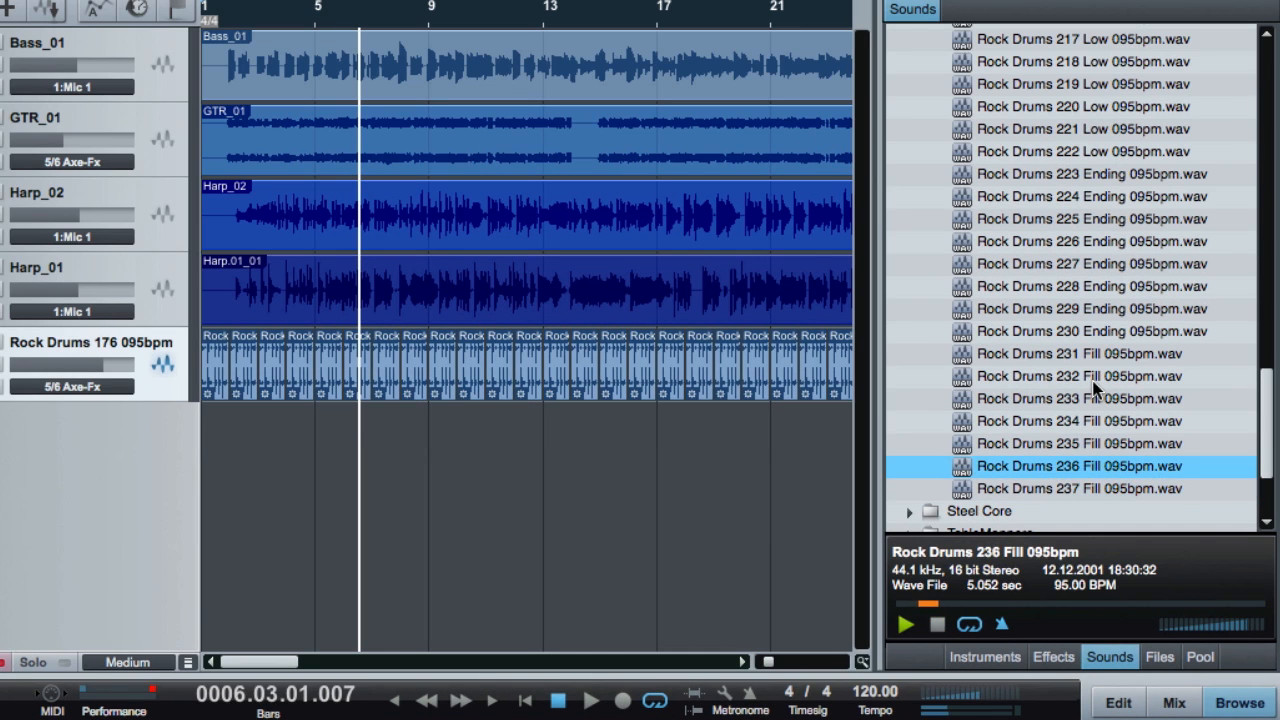
key(Up)
key(Up)
key(Up)
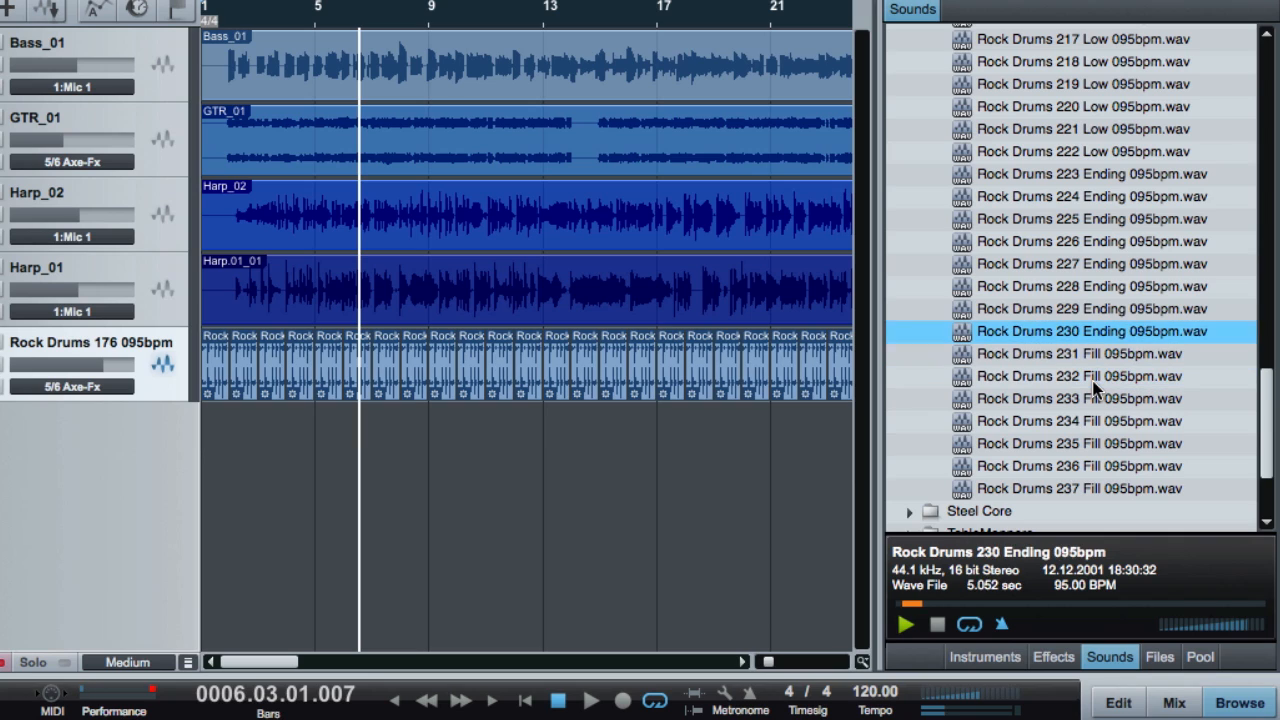
Compare the neighbouring 095bpm endings between Rock Drums 227 and 230, and settle on Rock Drums 230 Ending.
key(Down)
key(Up)
key(Up)
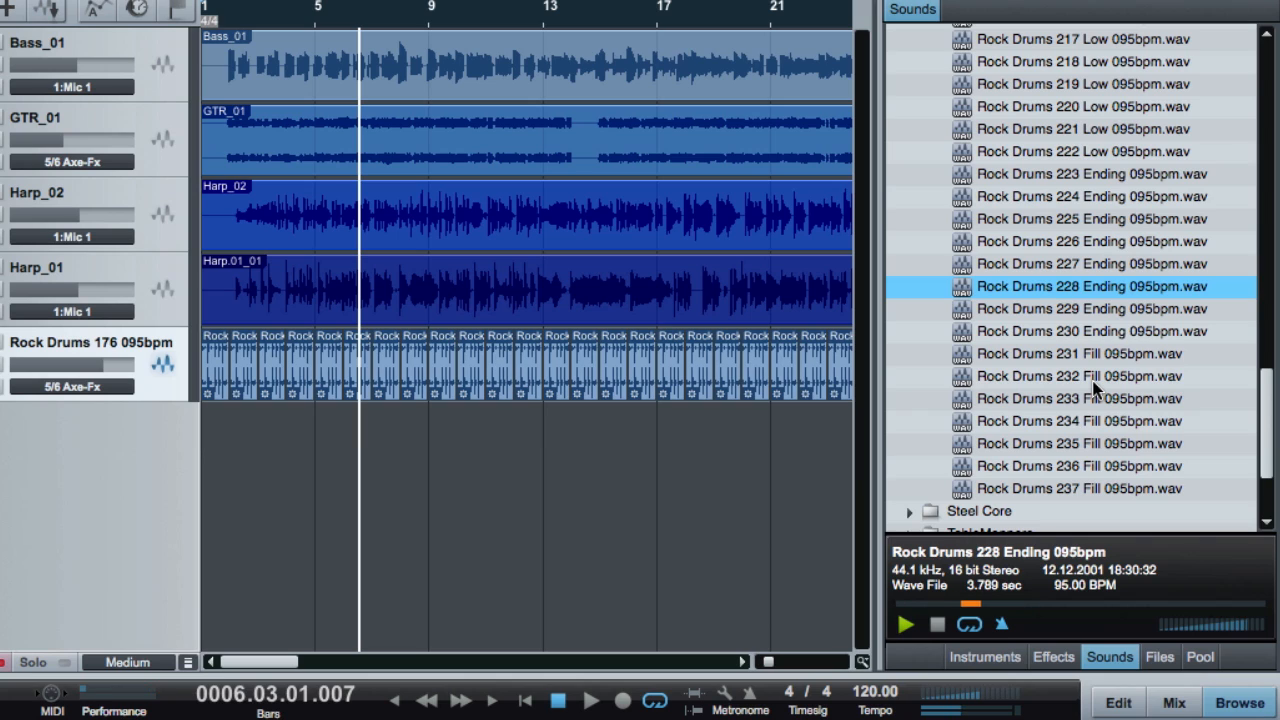
key(Up)
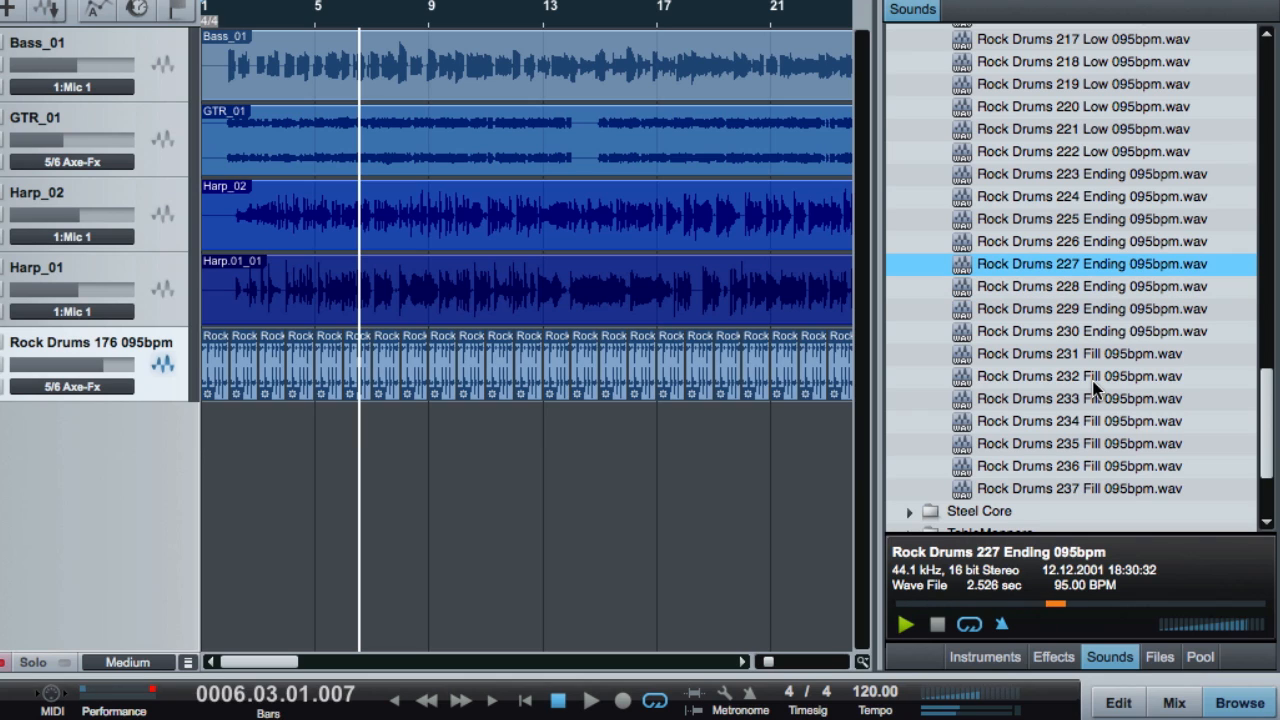
key(Down)
key(Down)
key(Down)
key(Down)
key(Up)
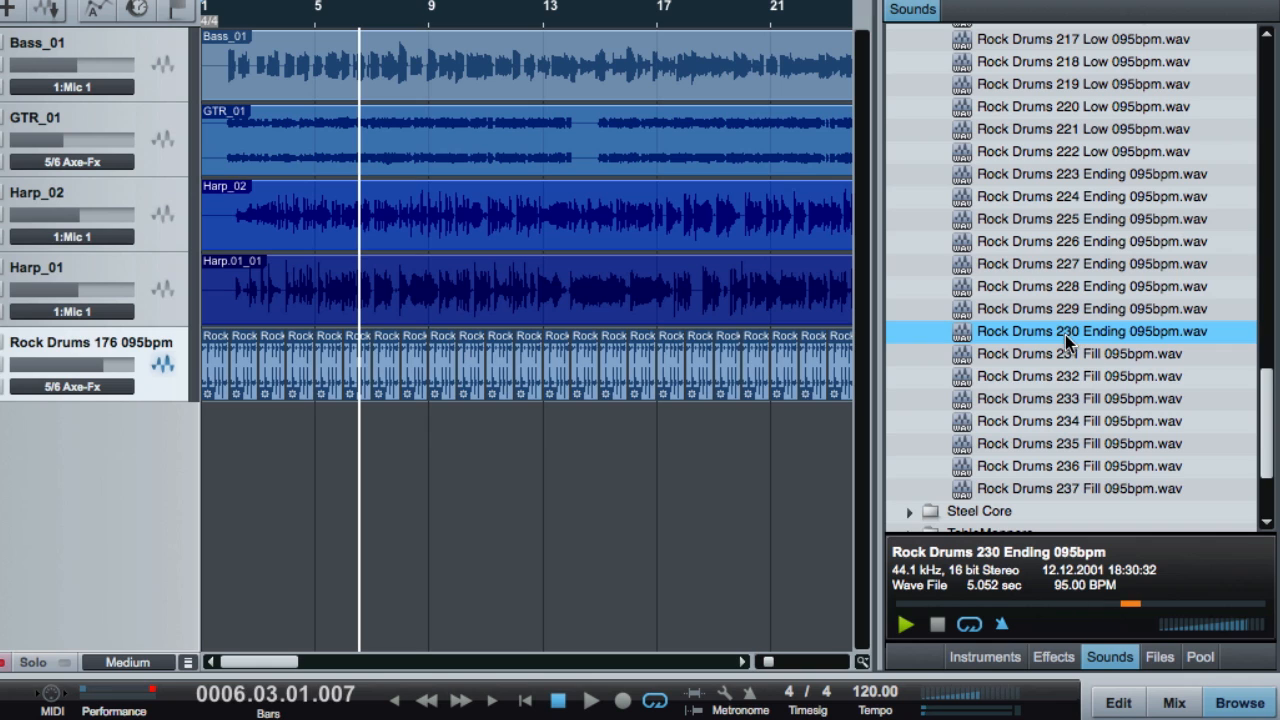
Add the Rock Drums 230 Ending loop on a new track at bar 1 and open it in the audio editor.
drag(1065, 335, 205, 452)
double_click(221, 444)
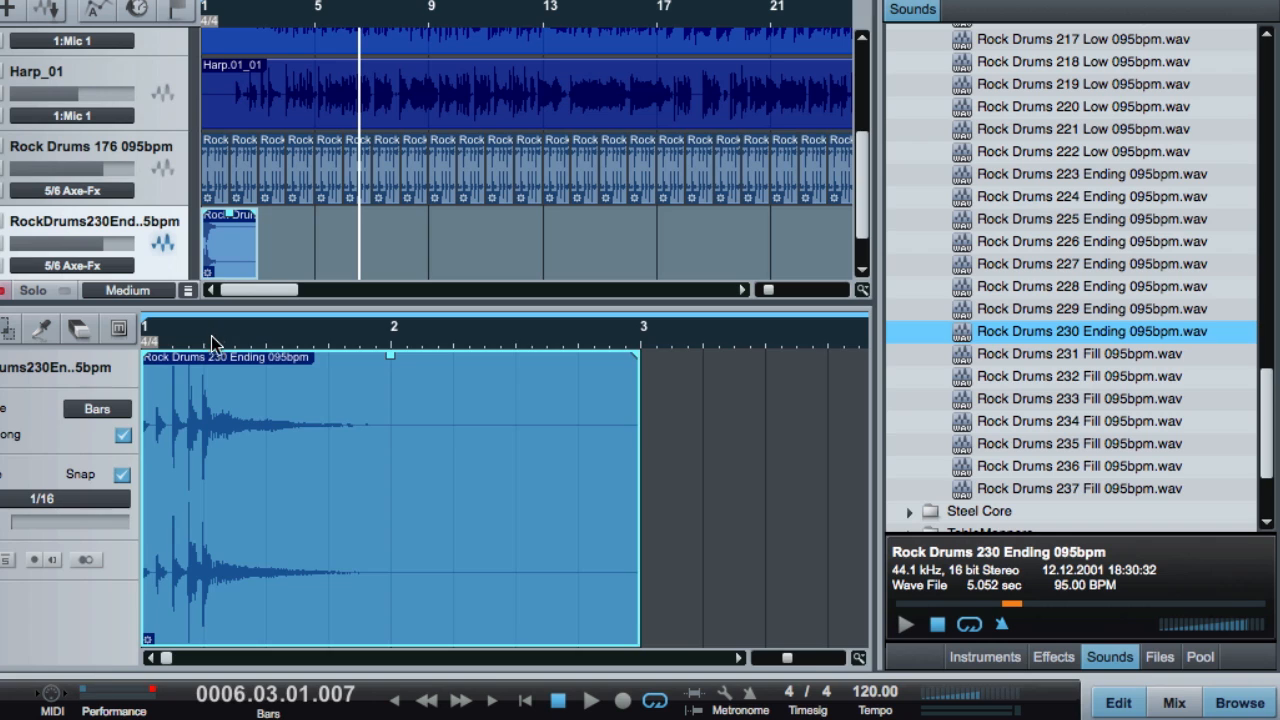
drag(212, 342, 243, 414)
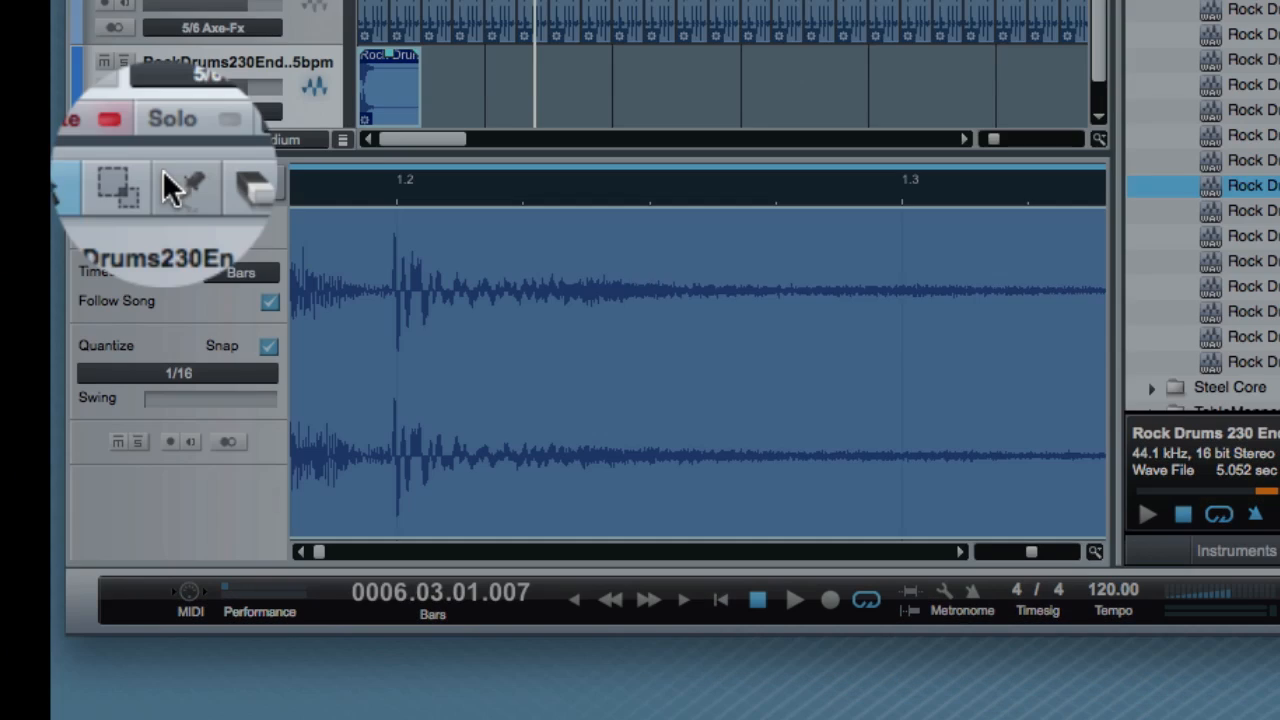
Turn off the editor's snap and split the Rock Drums 230 Ending event just before the drum hit at beat 1.2.
click(178, 183)
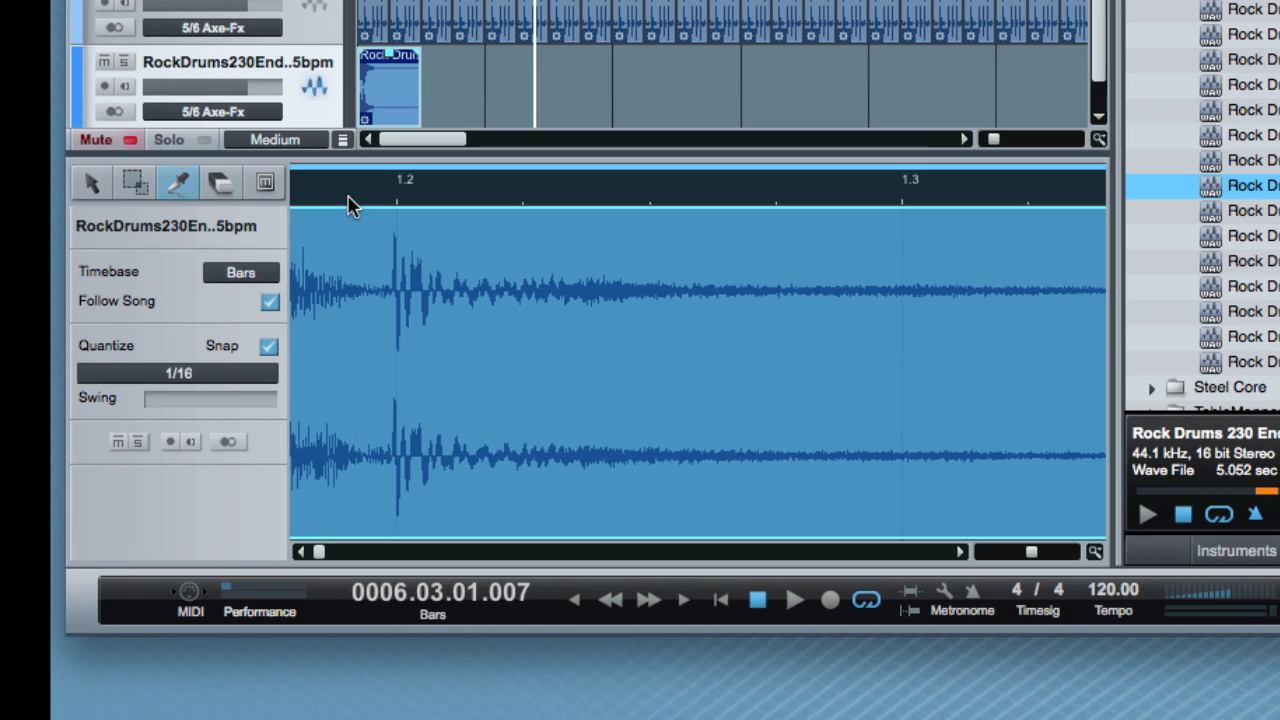
mouse_move(350, 205)
mouse_down()
mouse_move(370, 290)
mouse_move(508, 240)
mouse_move(500, 249)
mouse_move(500, 226)
mouse_up()
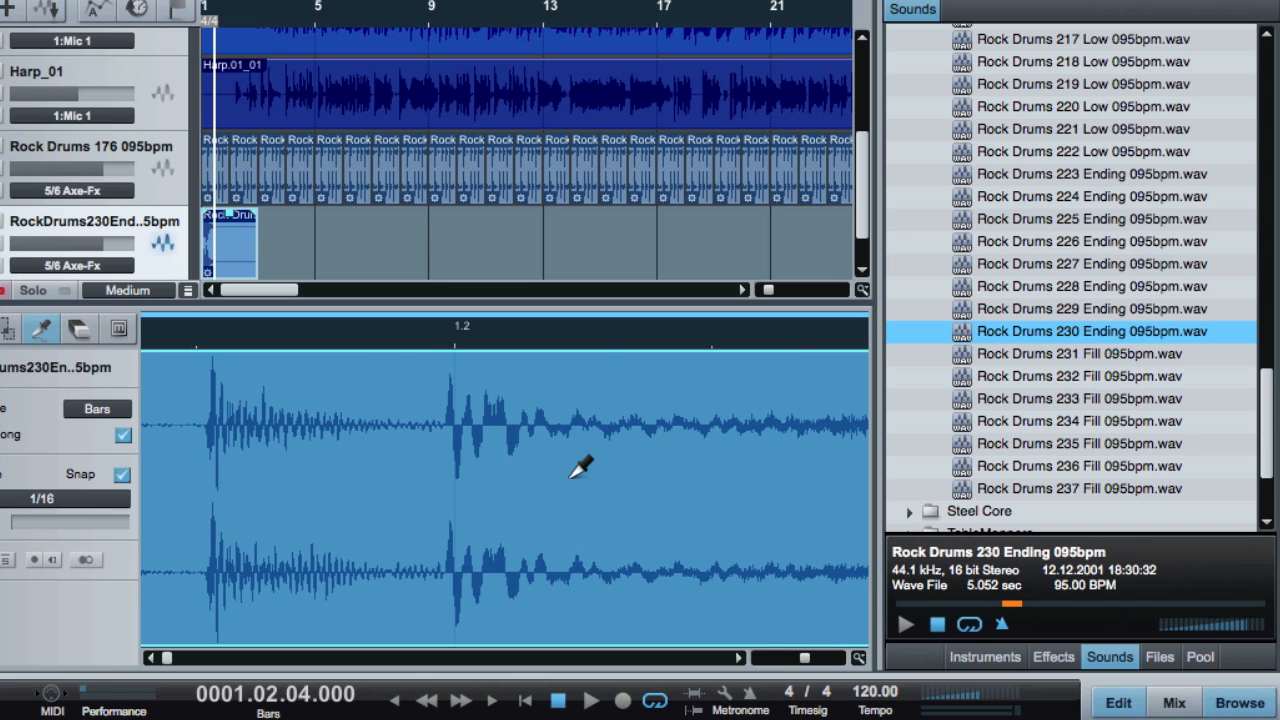
key(F5)
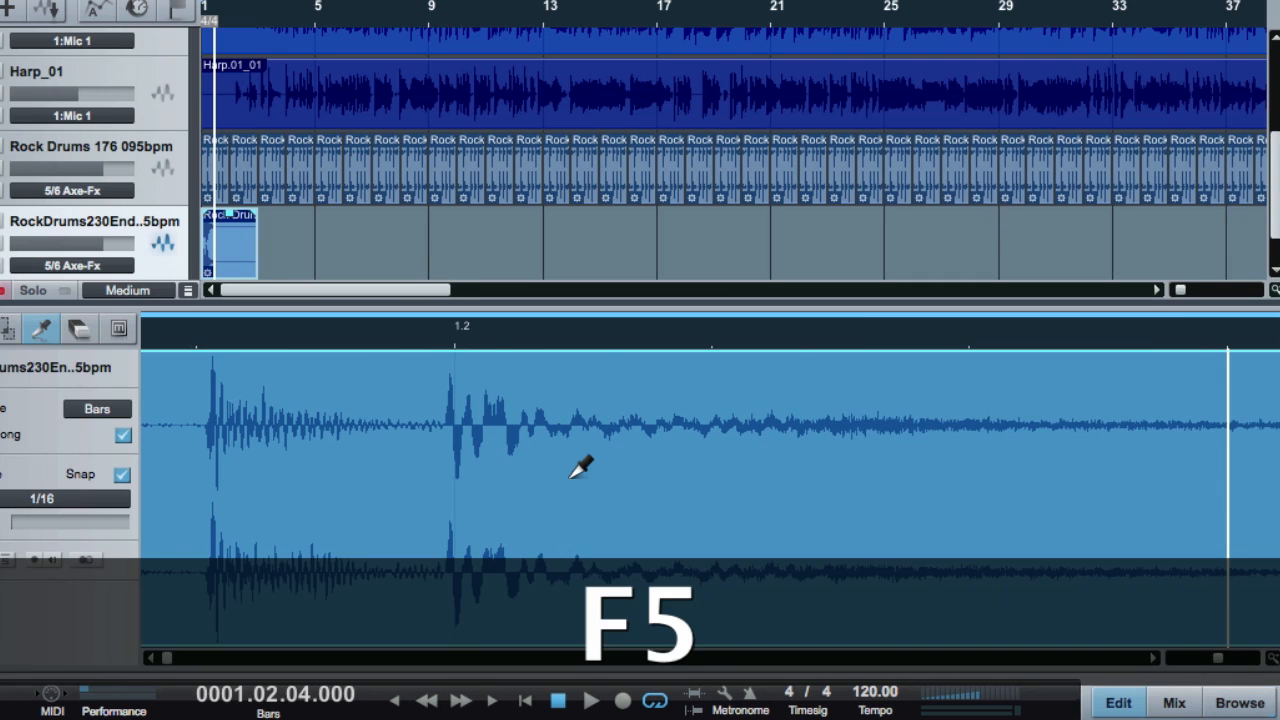
click(452, 400)
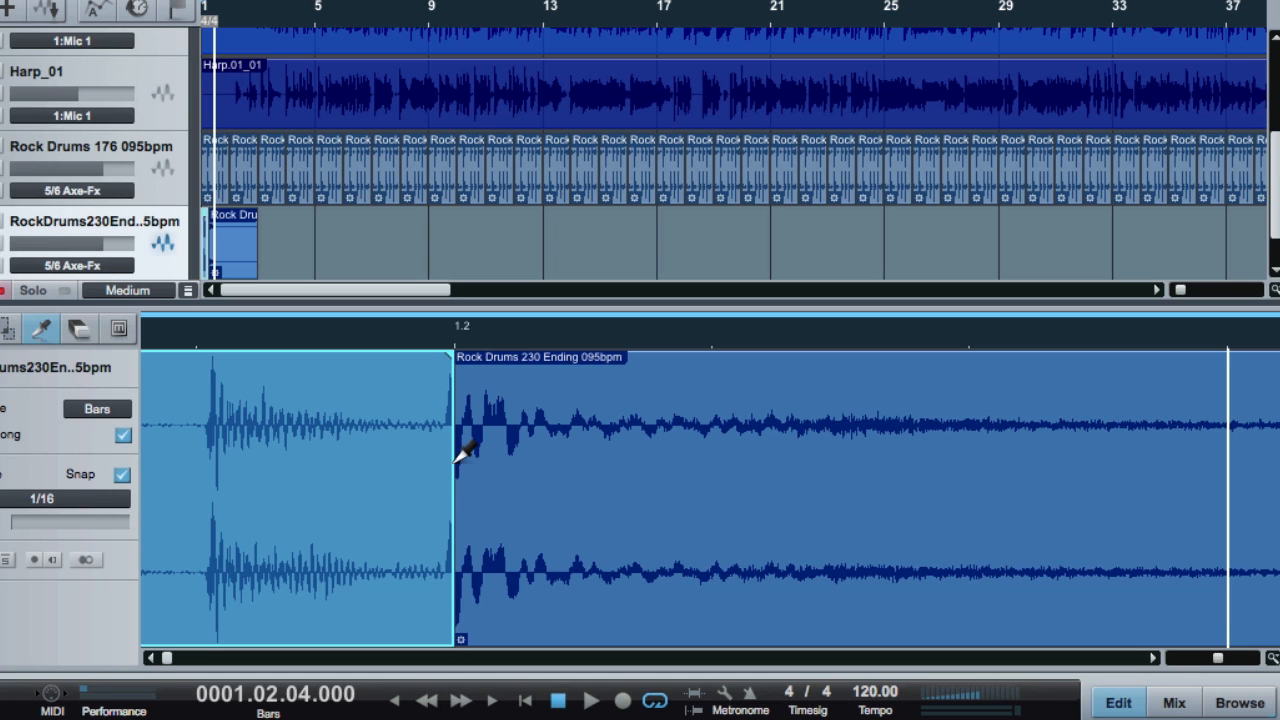
key(super+z)
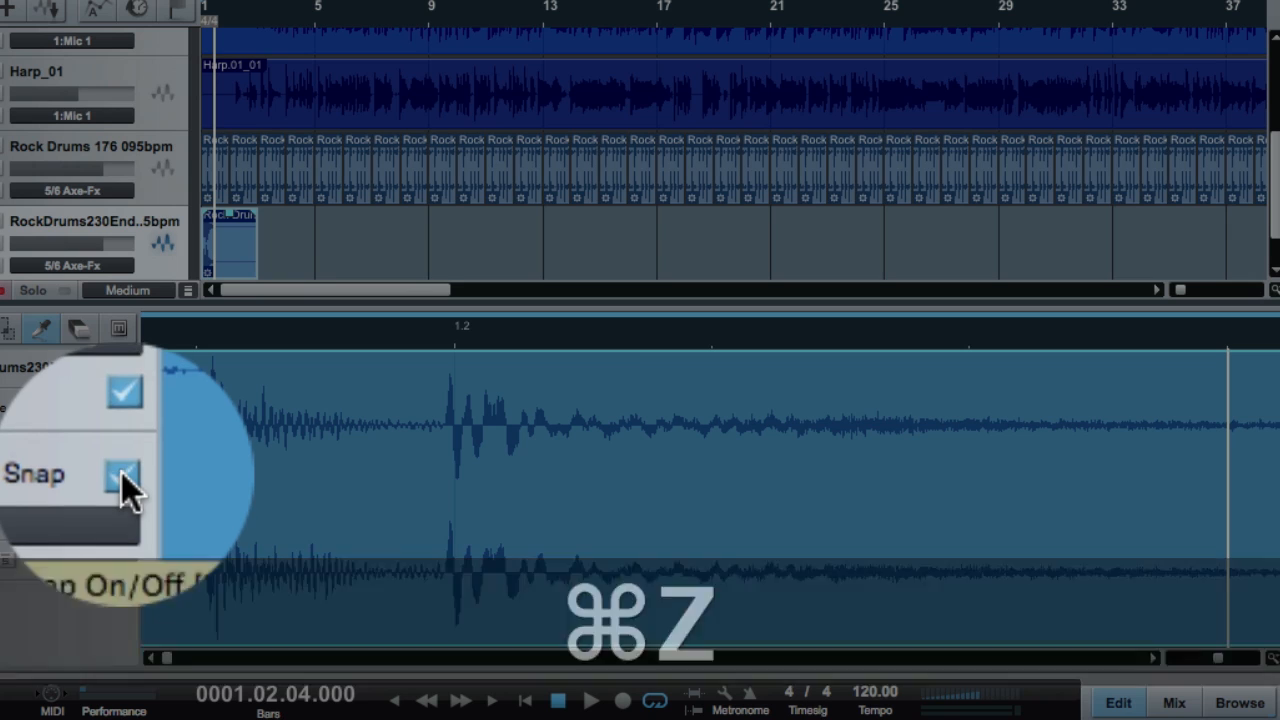
click(122, 474)
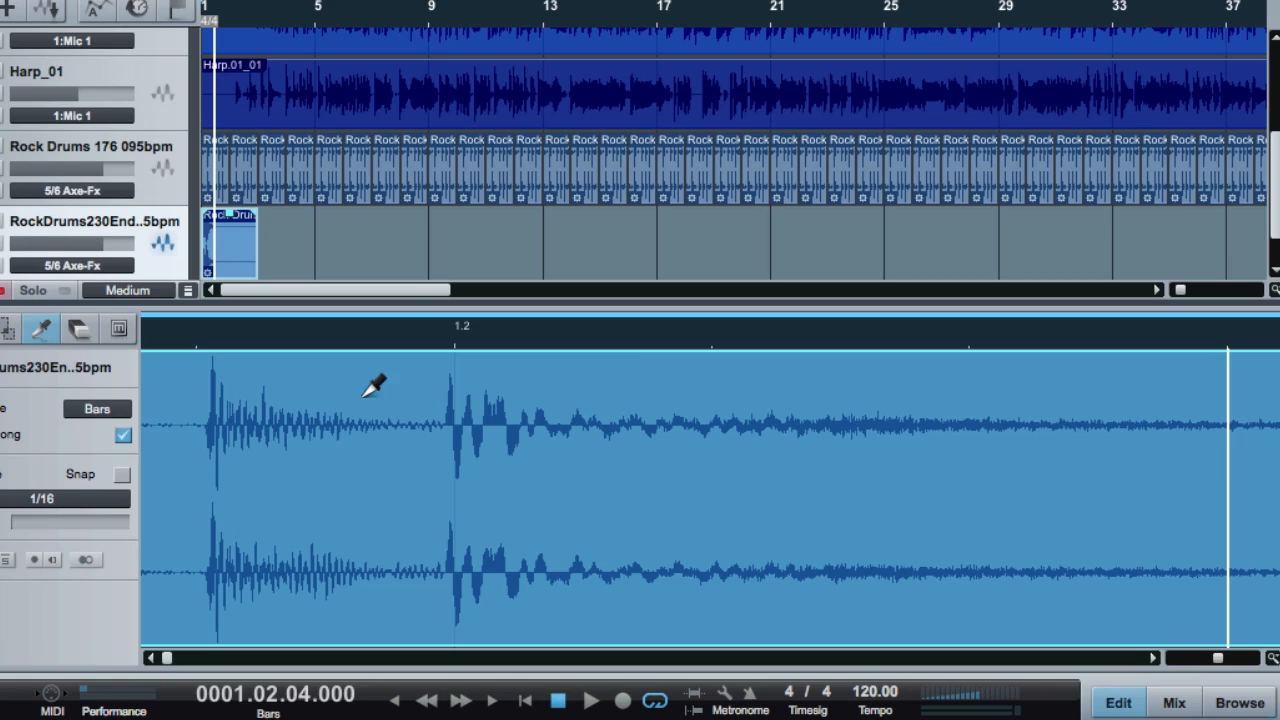
click(441, 412)
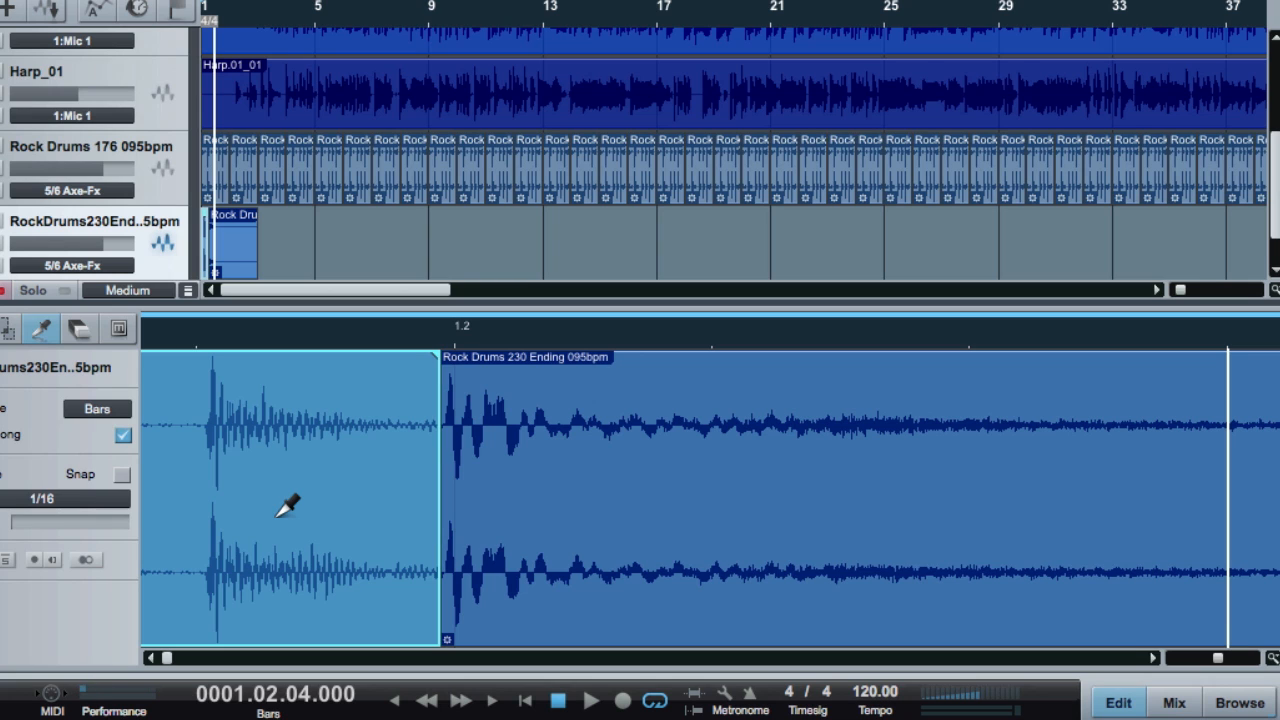
Delete the part of the ending event before the split, move the remaining hit earlier in bar 1 and close the editor.
key(1)
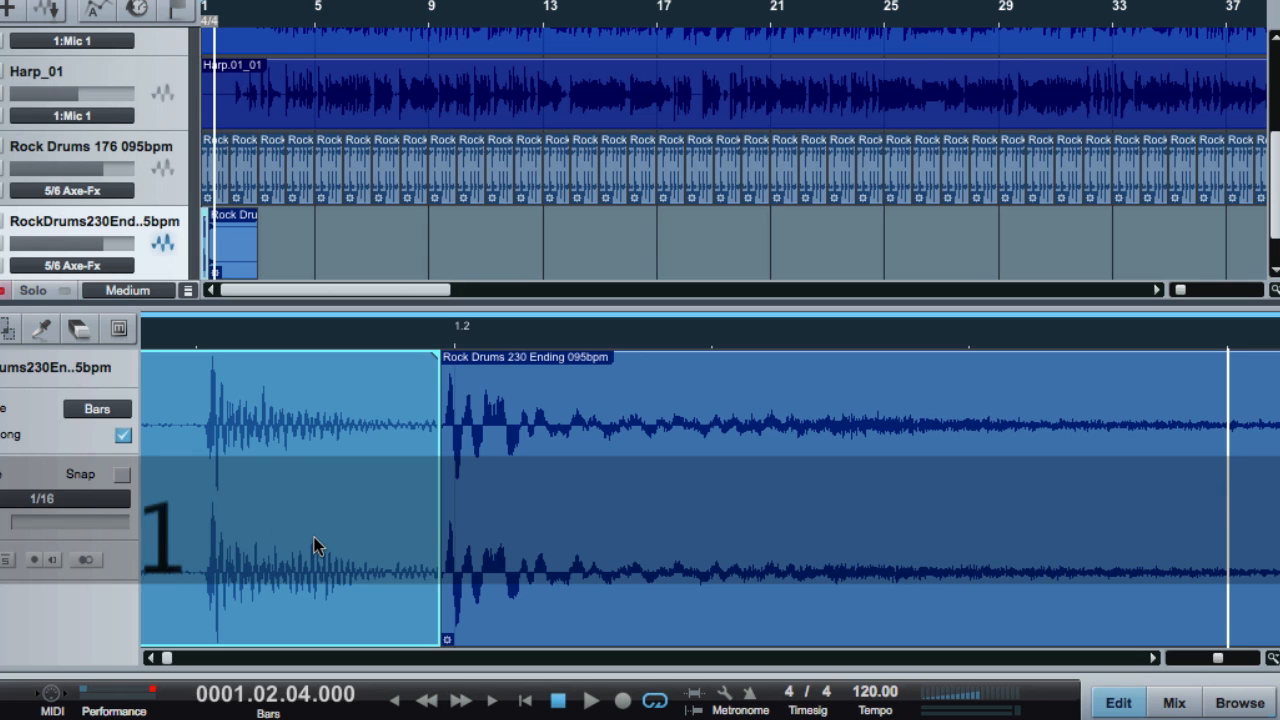
key(Delete)
drag(683, 594, 340, 565)
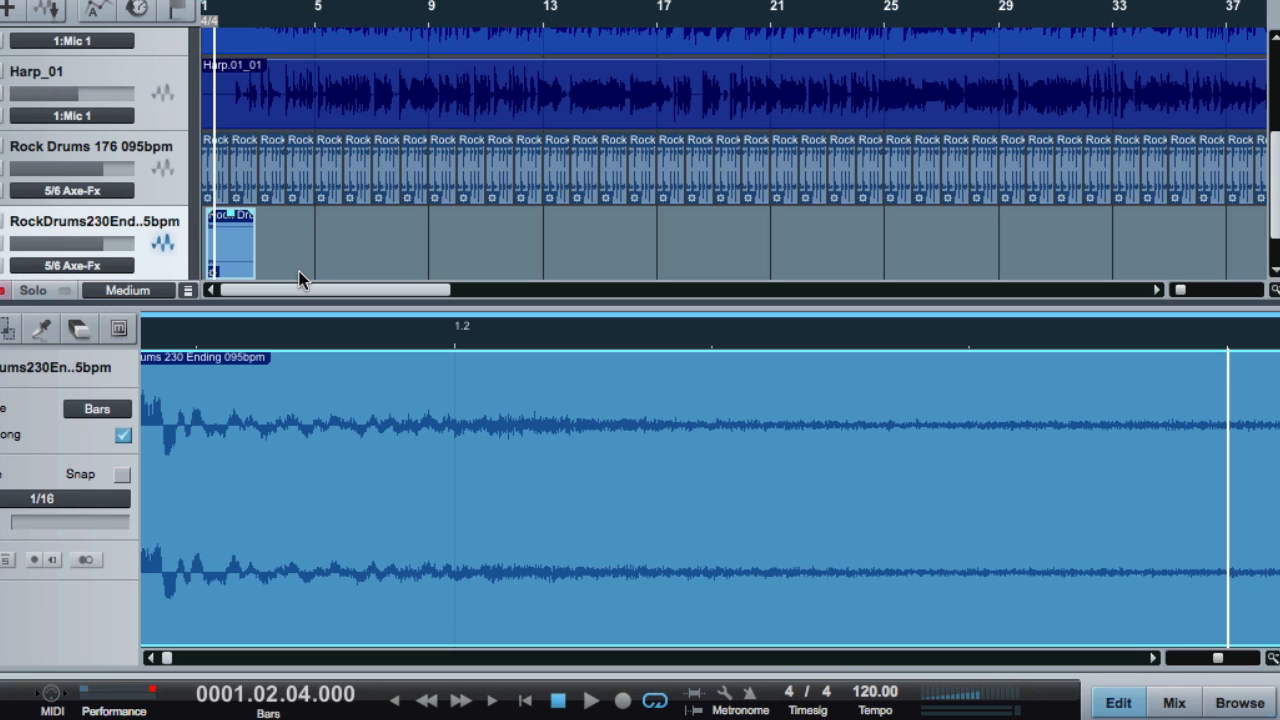
key(F2)
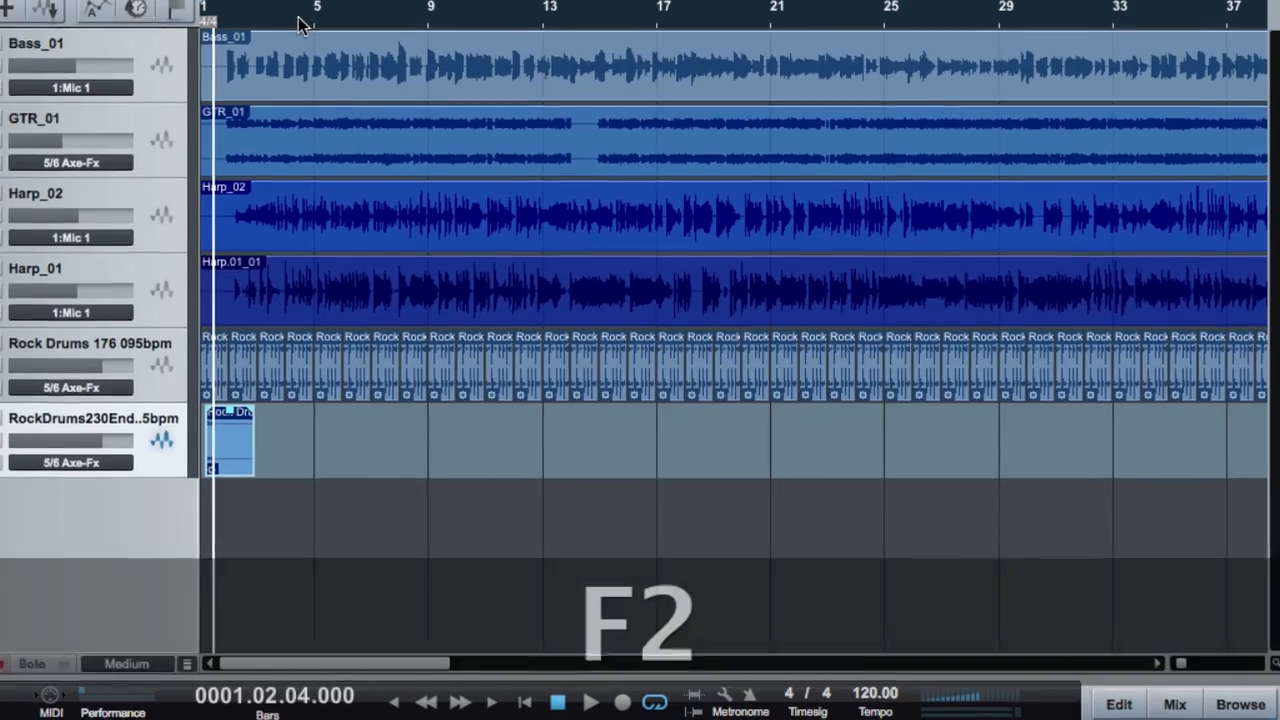
Trim the end of the Rock Drums 230 Ending event back to beat 1.4 and move the event to start at bar 2.
drag(304, 16, 314, 103)
scroll(390, 608, left, 5)
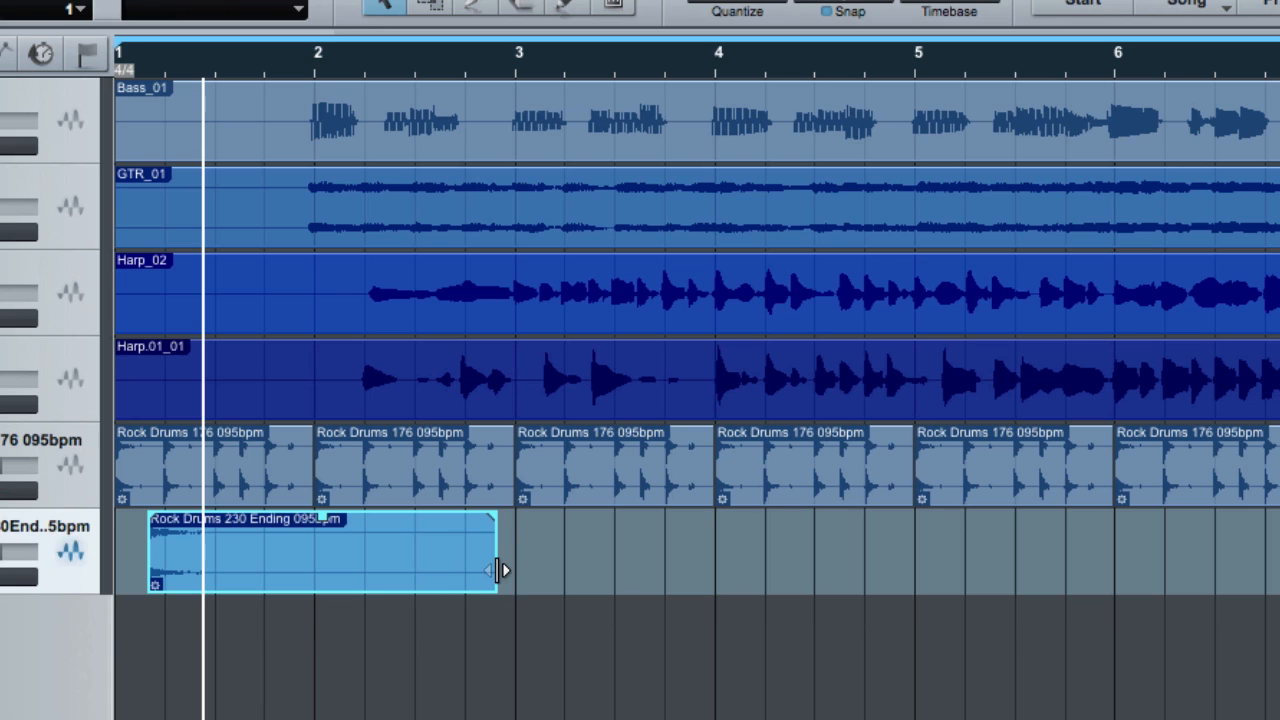
drag(497, 566, 274, 565)
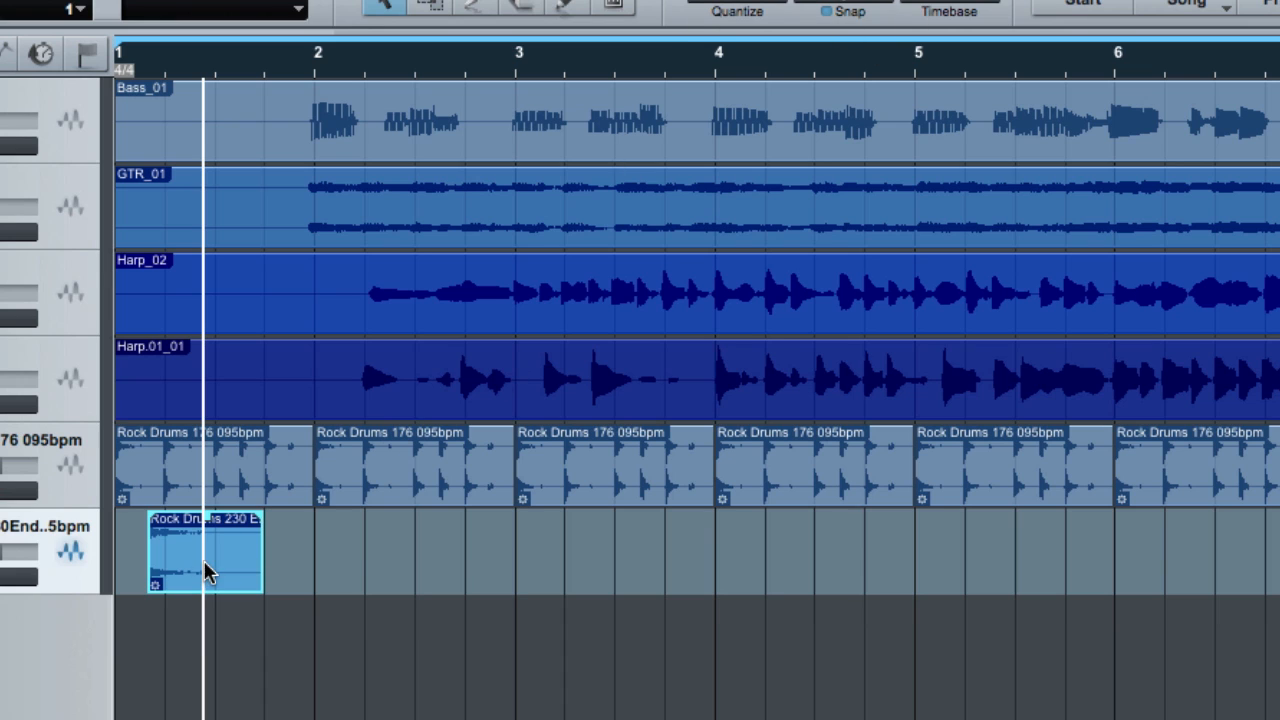
drag(236, 573, 412, 576)
Extend the ending event to bar 3, fade it out over about the last beat, and play it back from before bar 2.
key(space)
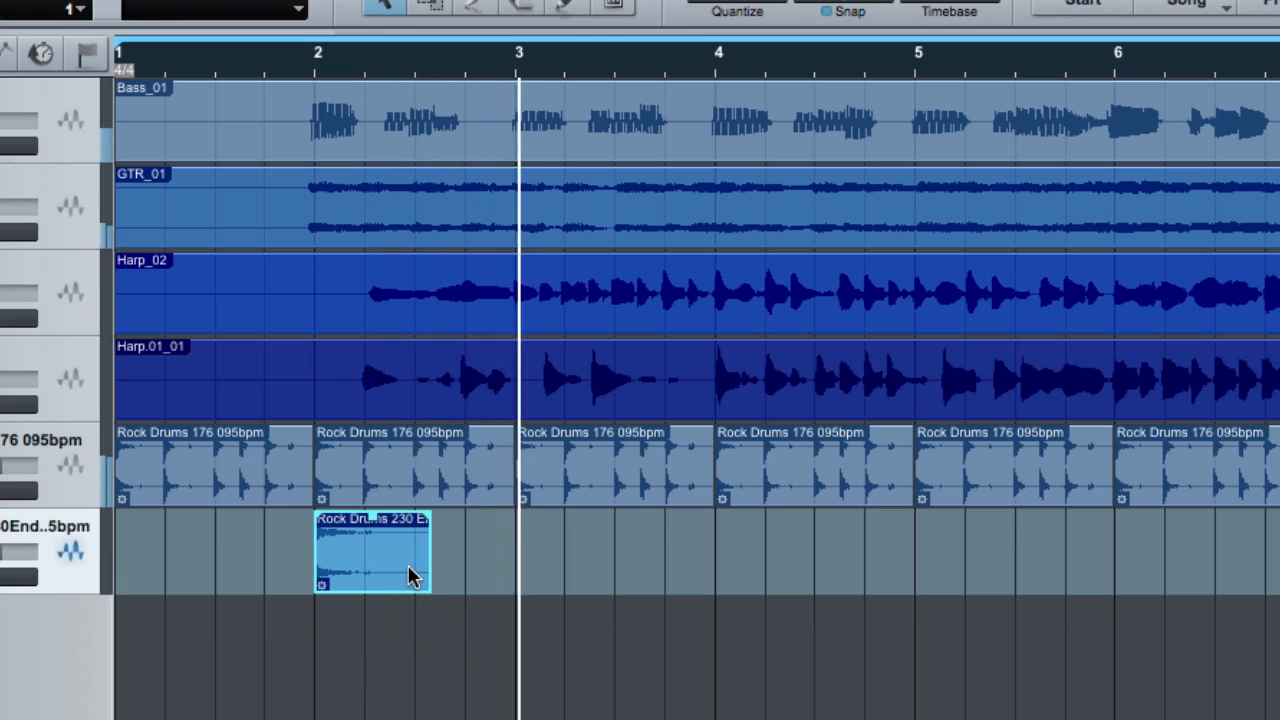
drag(432, 566, 510, 577)
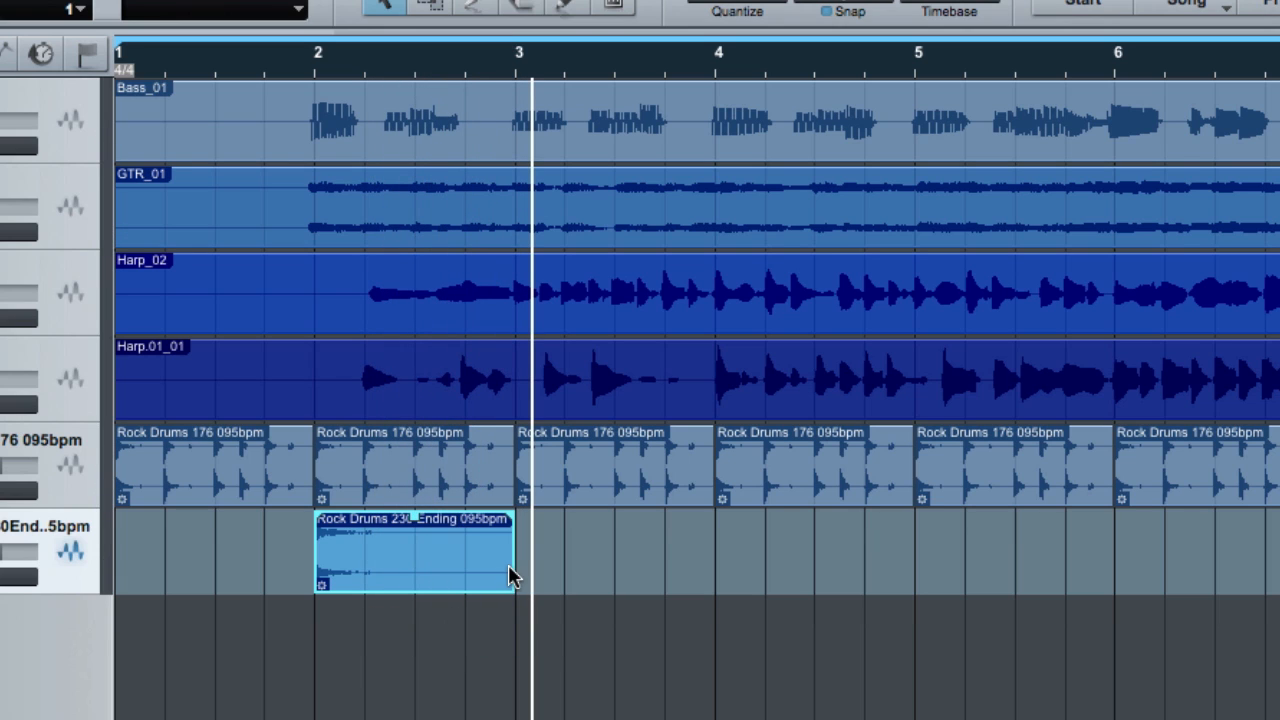
drag(510, 520, 458, 524)
click(264, 70)
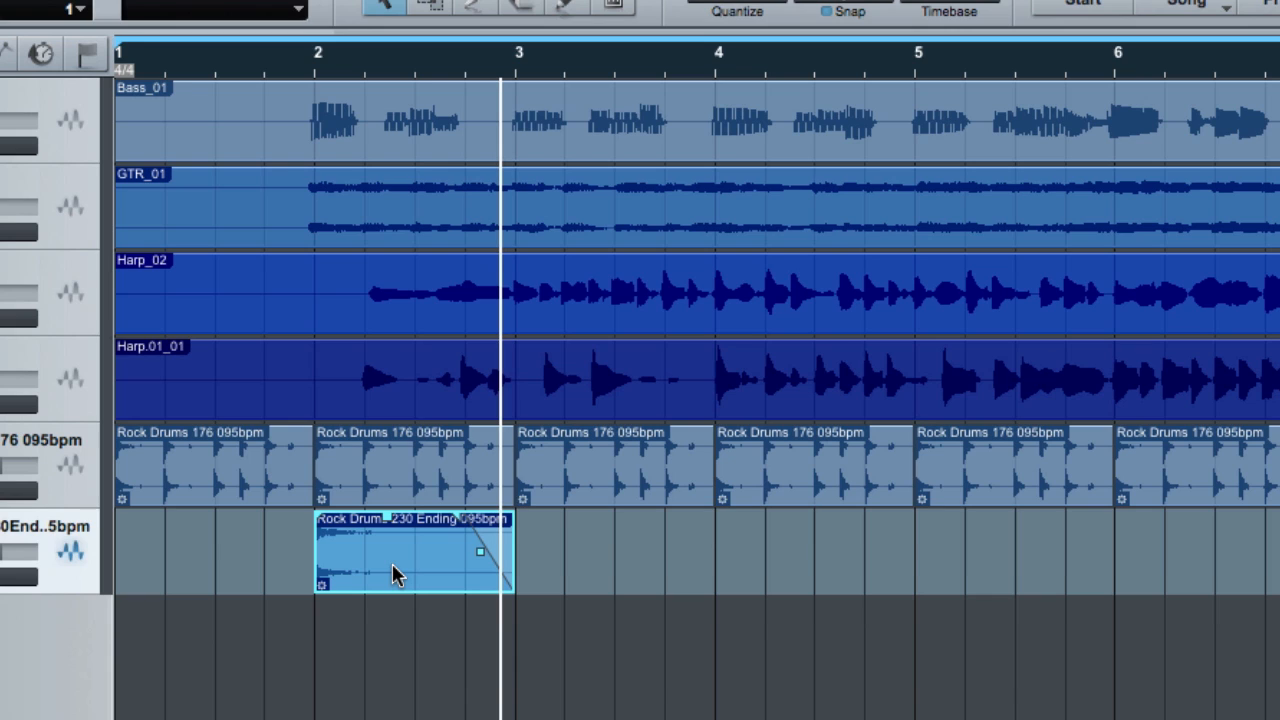
Copy the faded Rock Drums 230 Ending event and paste it at bar 6 on the same track.
key(super)
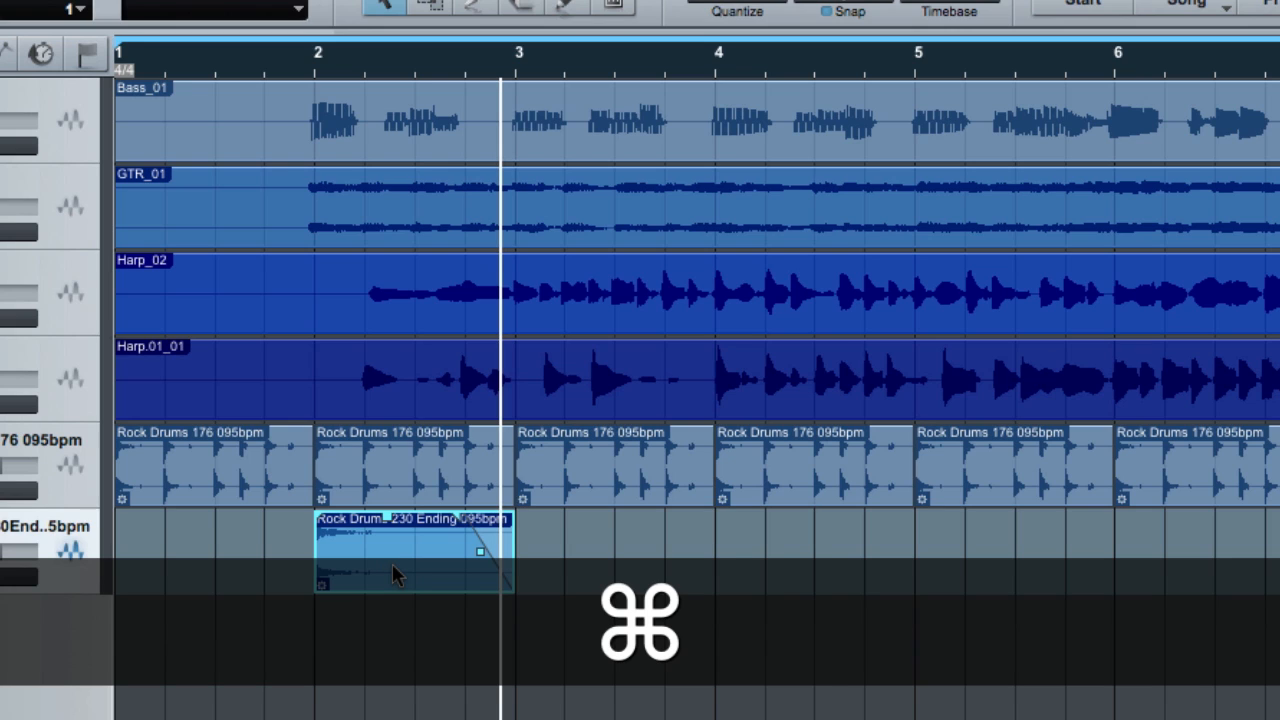
key(super+c)
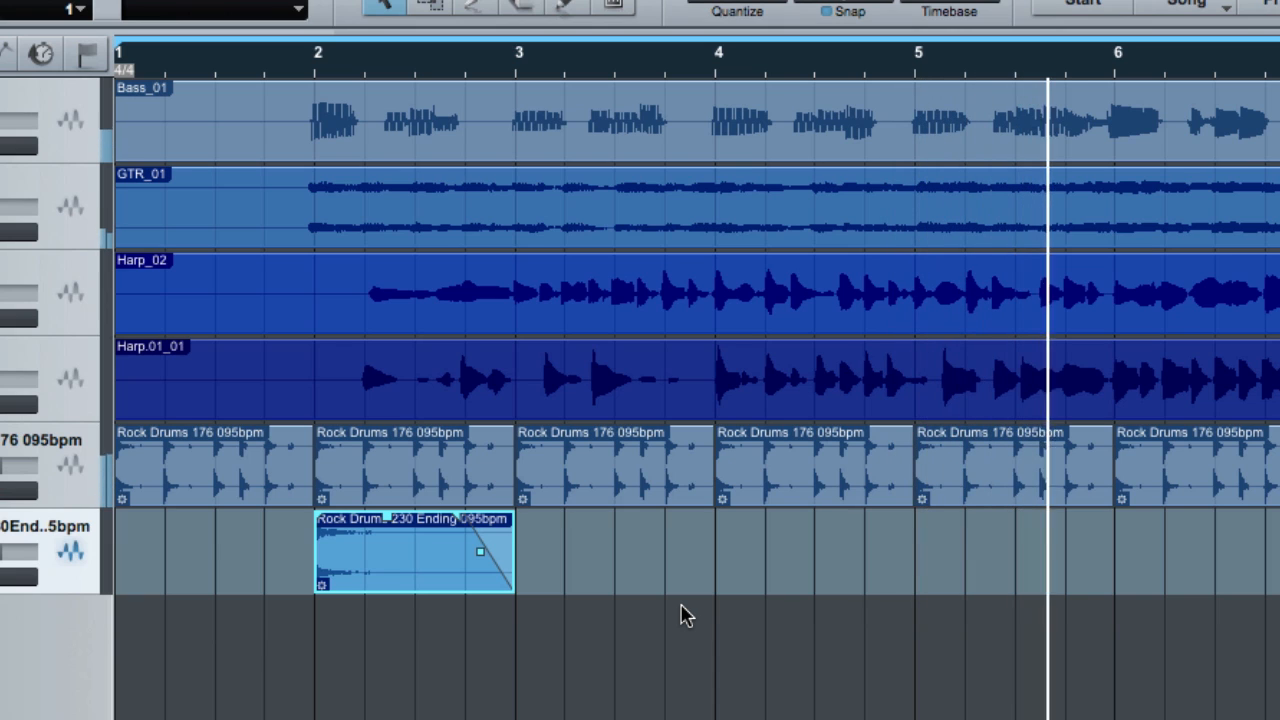
click(1118, 550)
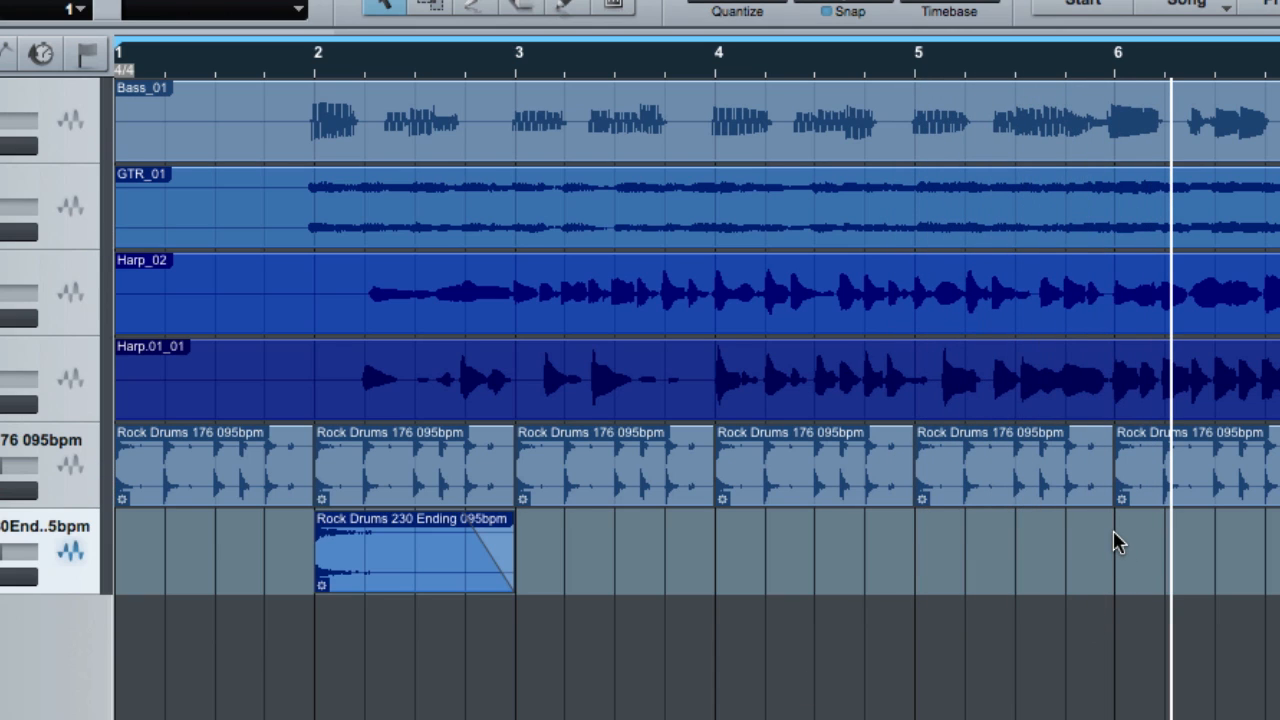
click(1122, 62)
key(super+v)
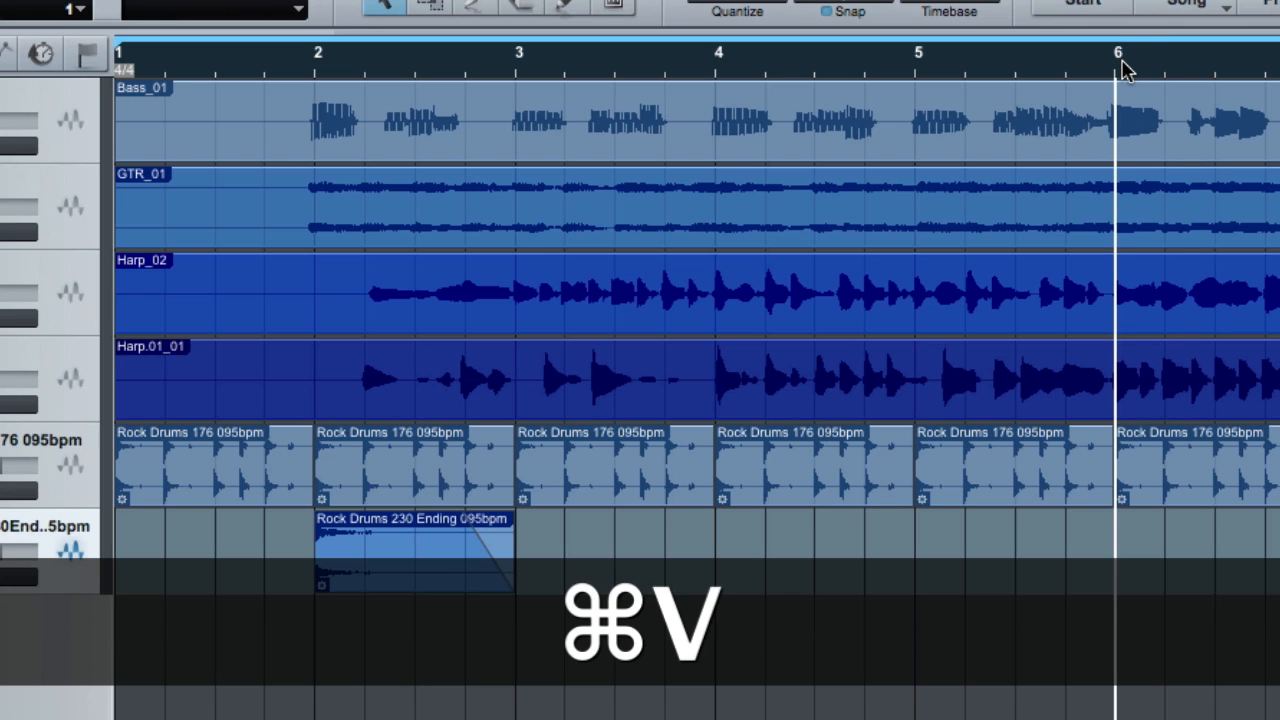
Play from the middle of bar 4 and lower the Rock Drums 230 Ending track's volume to -9.4 during playback.
click(847, 66)
key(space)
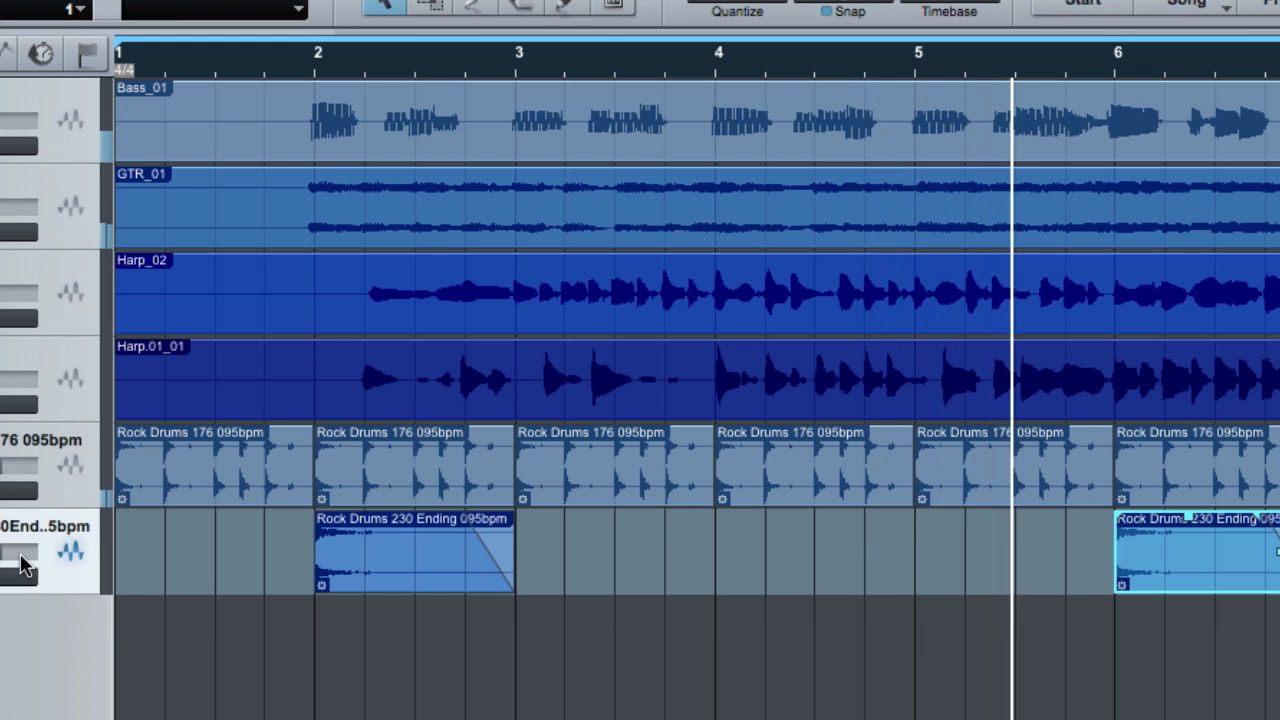
drag(4, 555, 0, 555)
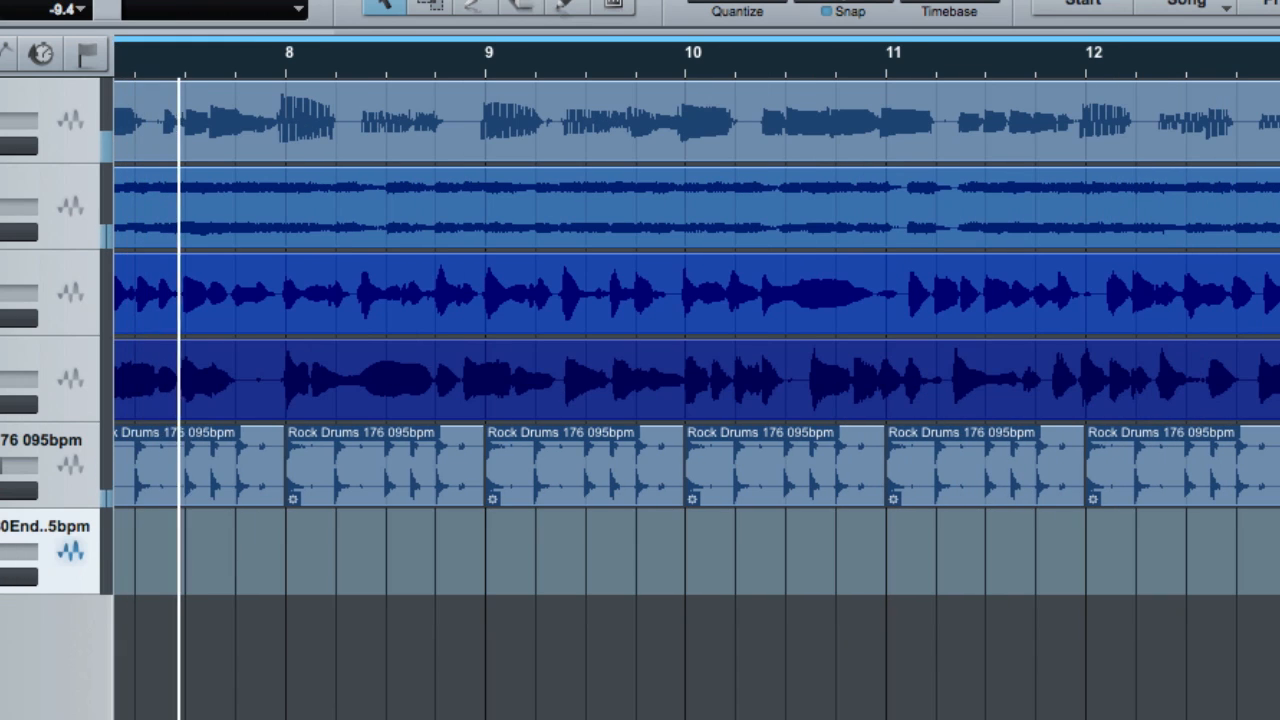
key(space)
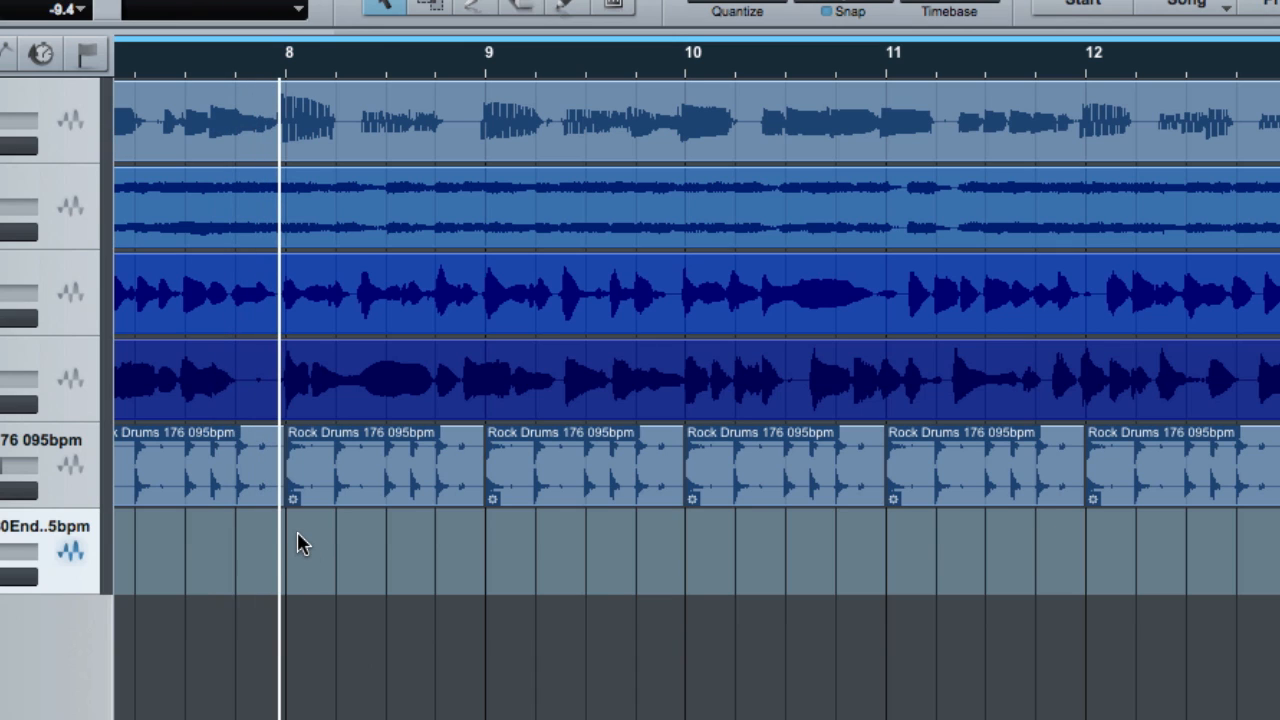
Paste further copies of the Rock Drums 230 Ending event at bars 8 and 14 and check them in playback.
key(super+v)
mouse_move(330, 563)
mouse_down()
mouse_move(370, 575)
mouse_move(340, 570)
mouse_up()
key(space)
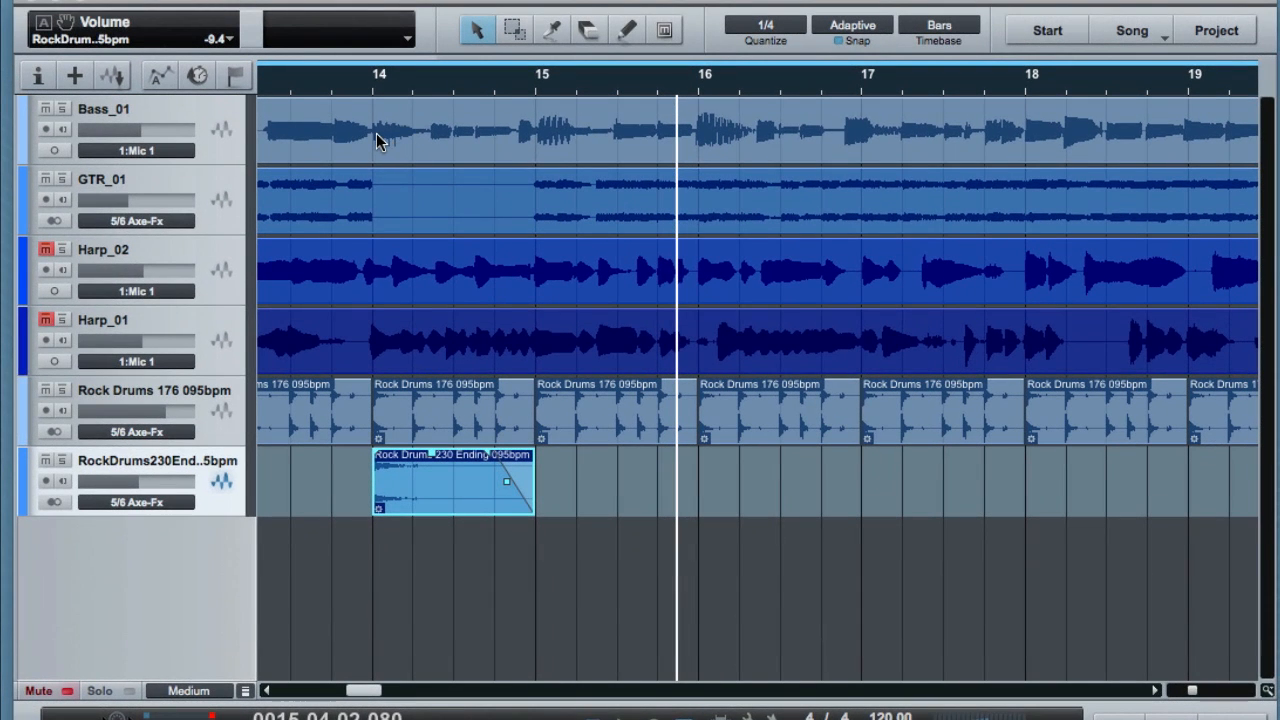
Split the Bass_01, GTR_01, Harp_02 and Harp_01 events at bar 14.
click(377, 142)
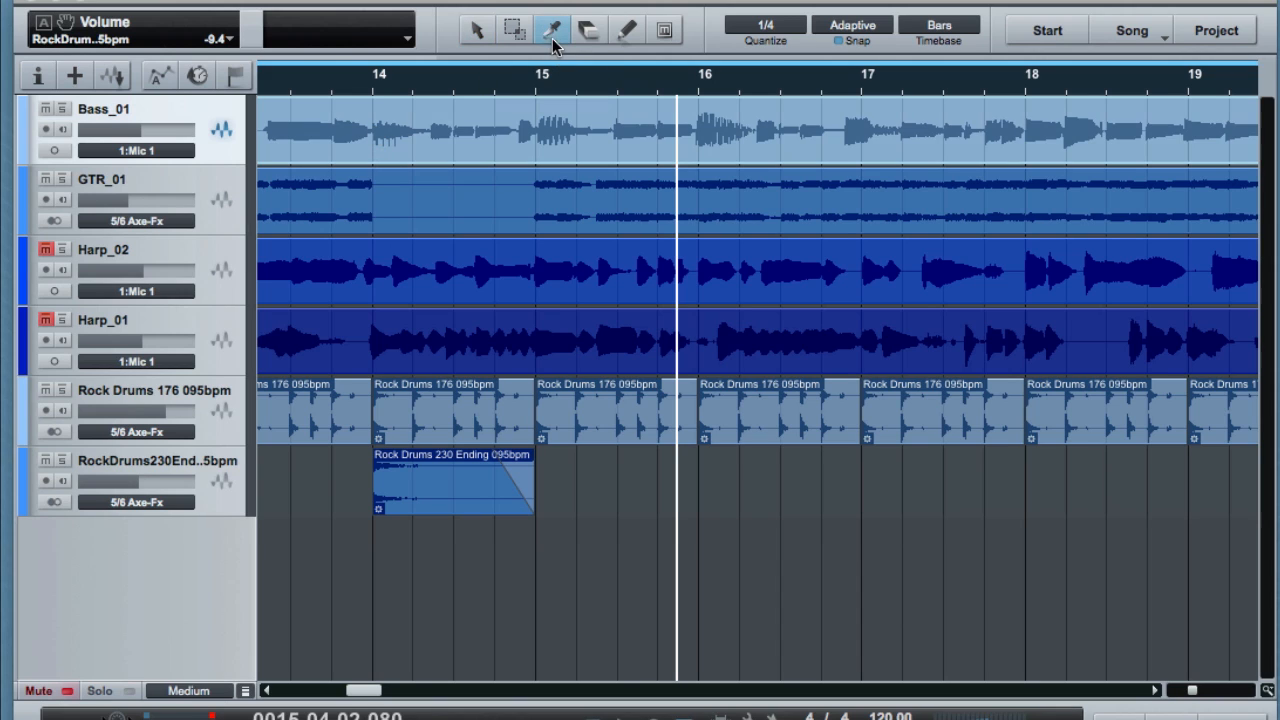
click(382, 125)
click(383, 195)
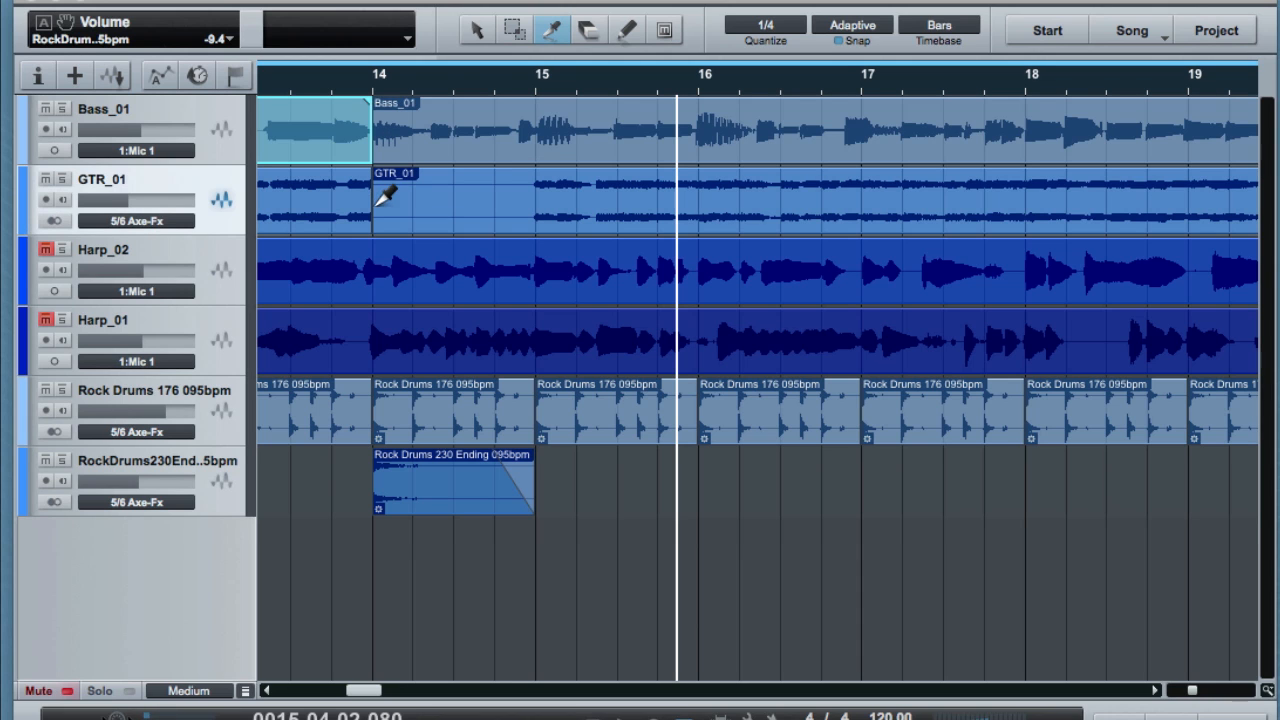
click(376, 268)
click(383, 337)
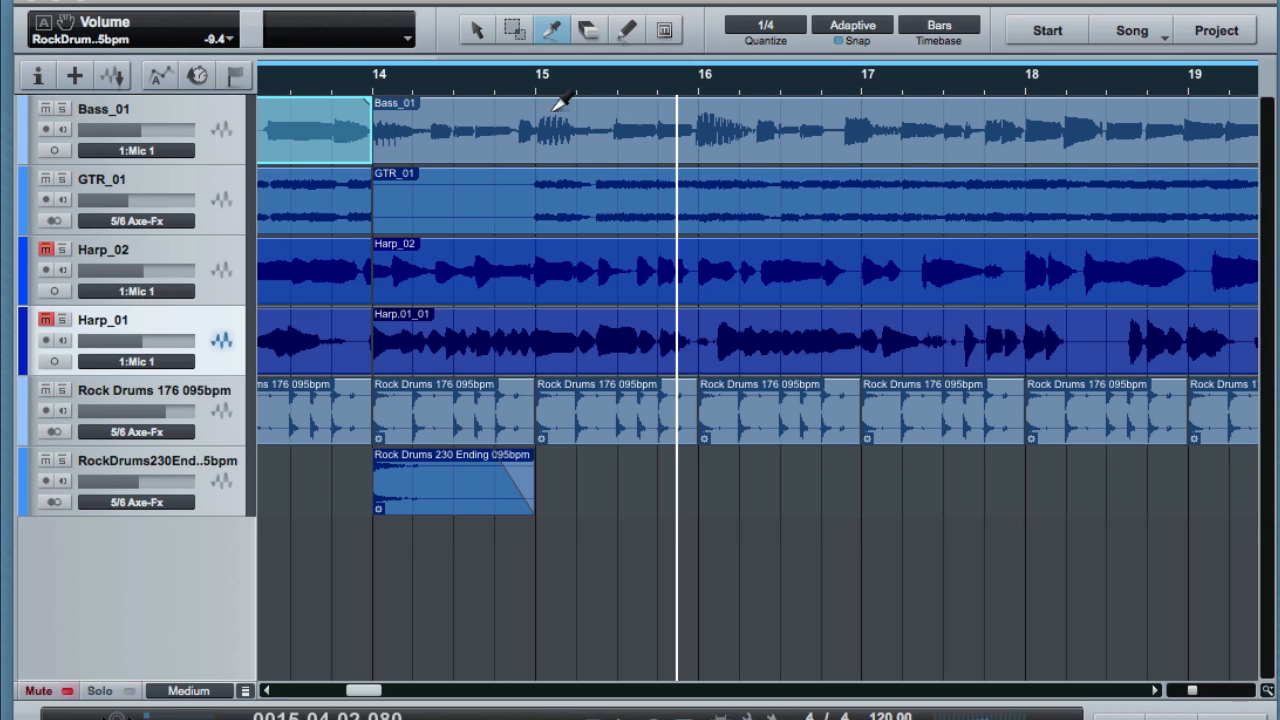
Delete every event from bar 14 onward on all instrument, harp and drum tracks.
drag(547, 82, 568, 8)
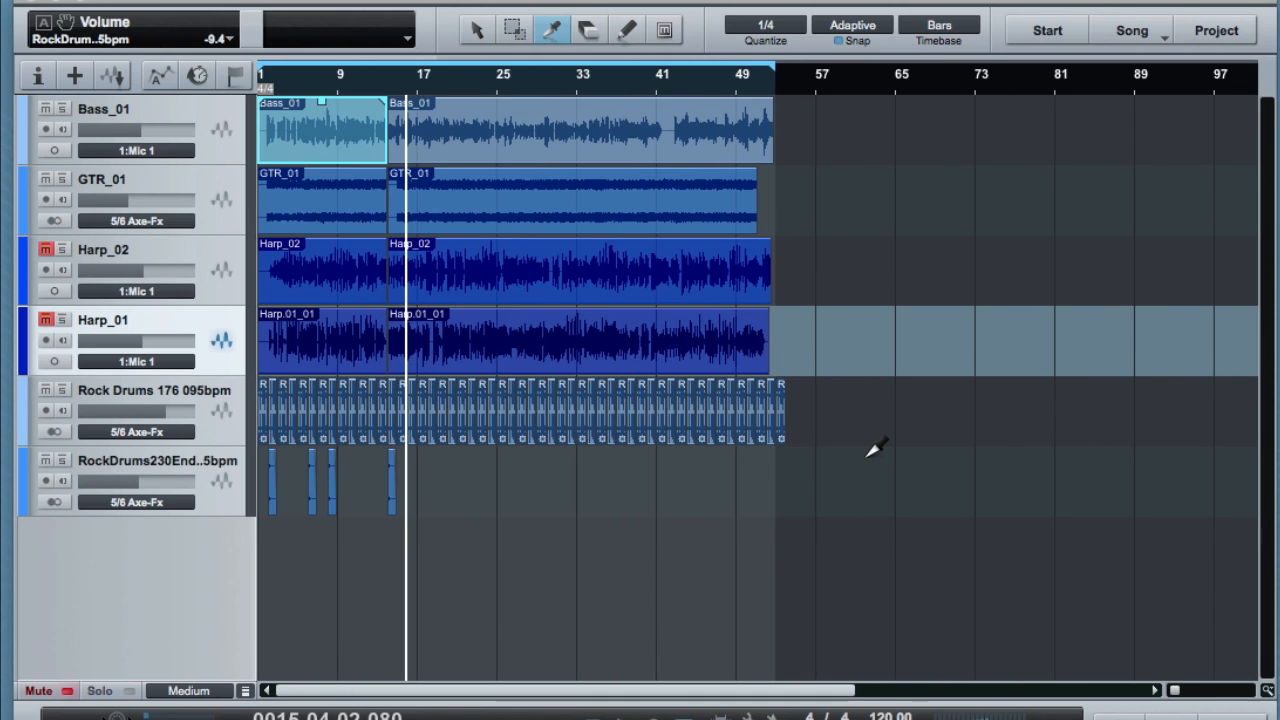
key(1)
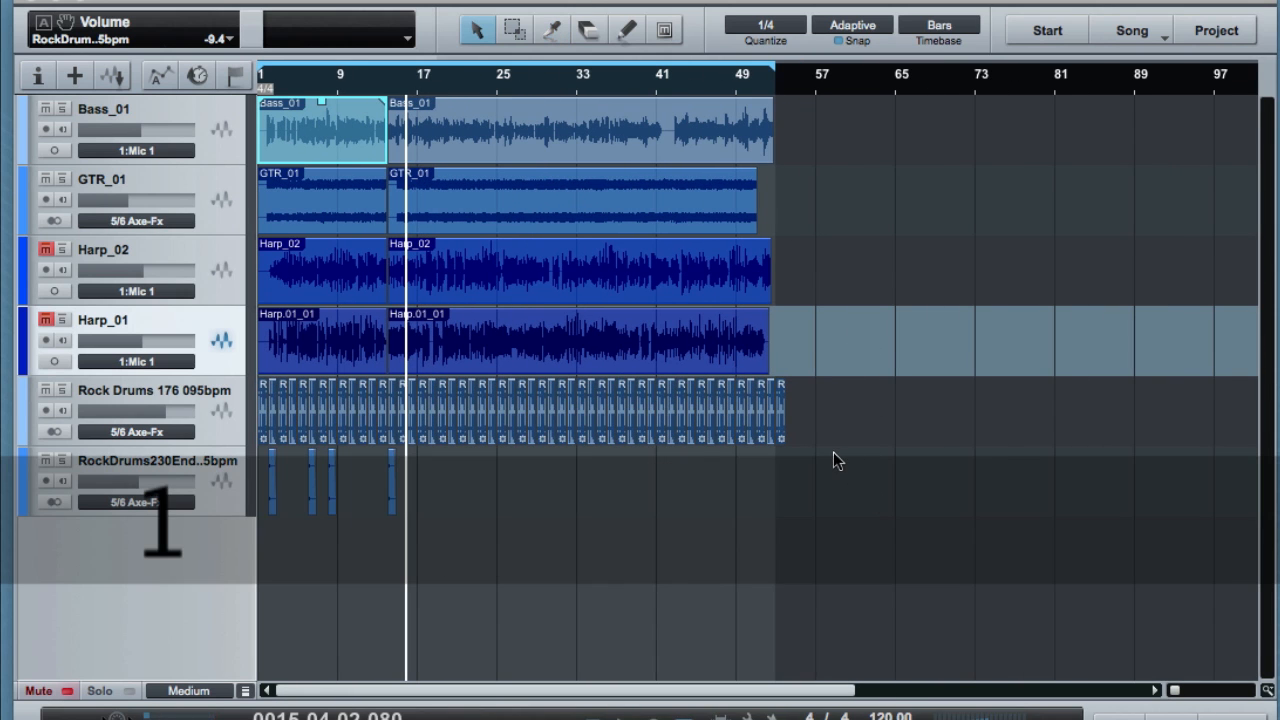
drag(846, 517, 382, 146)
key(Delete)
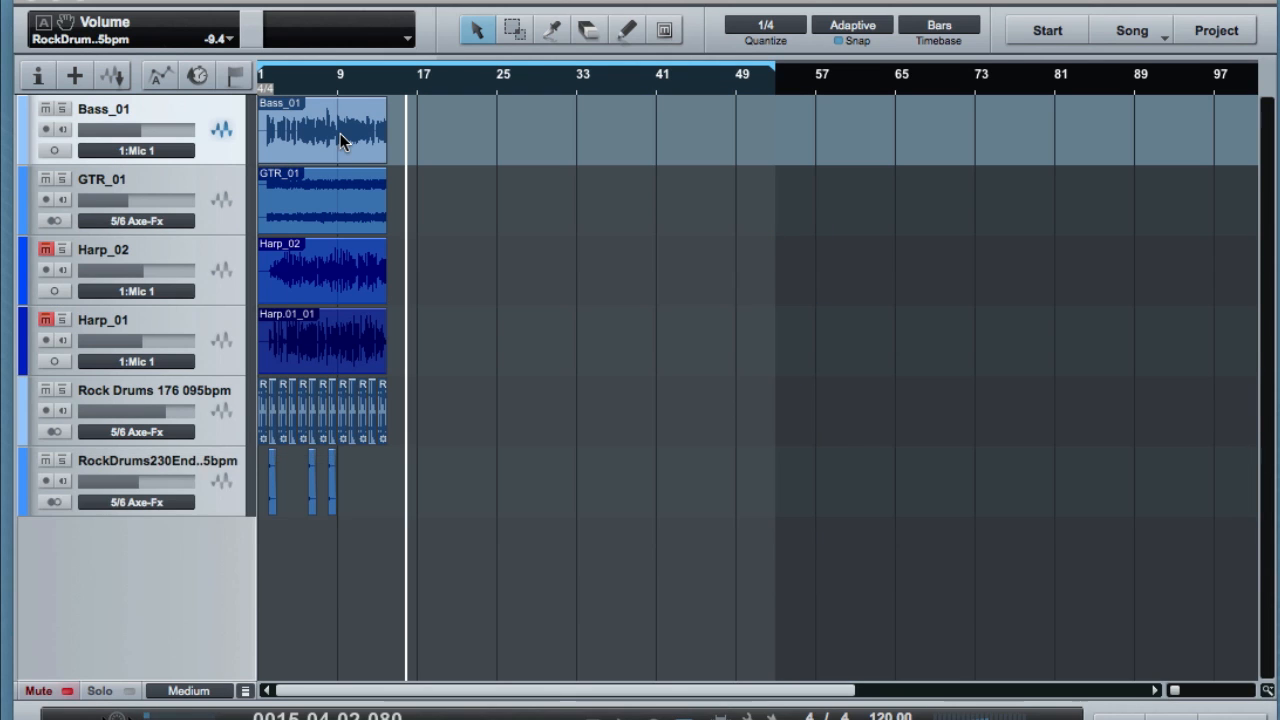
Set the loop range to the length of the remaining Bass_01 event.
click(340, 133)
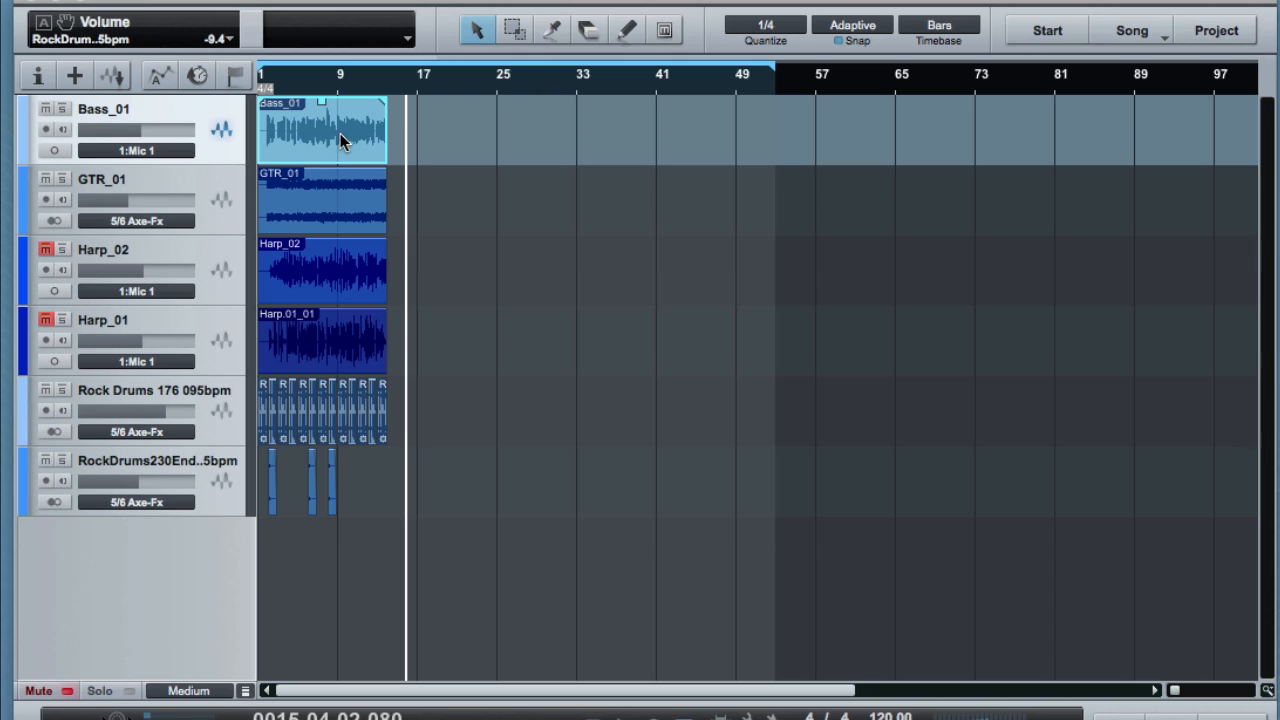
key(p)
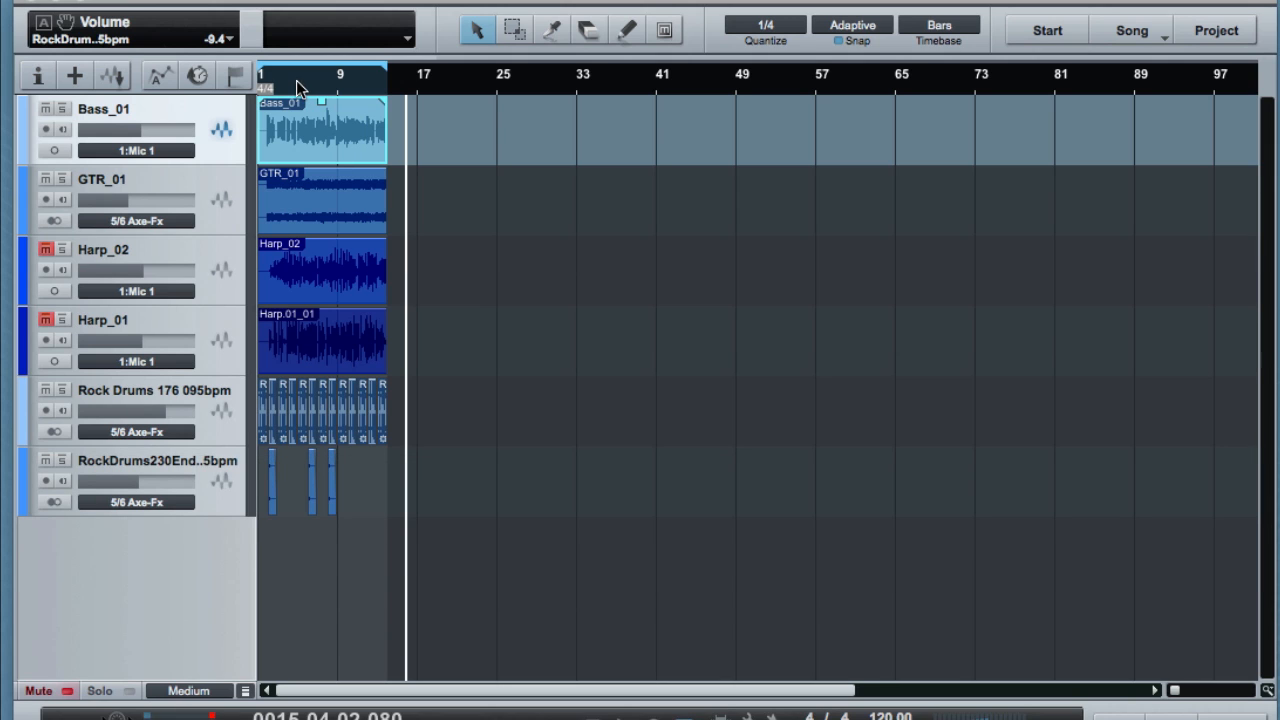
drag(442, 85, 463, 162)
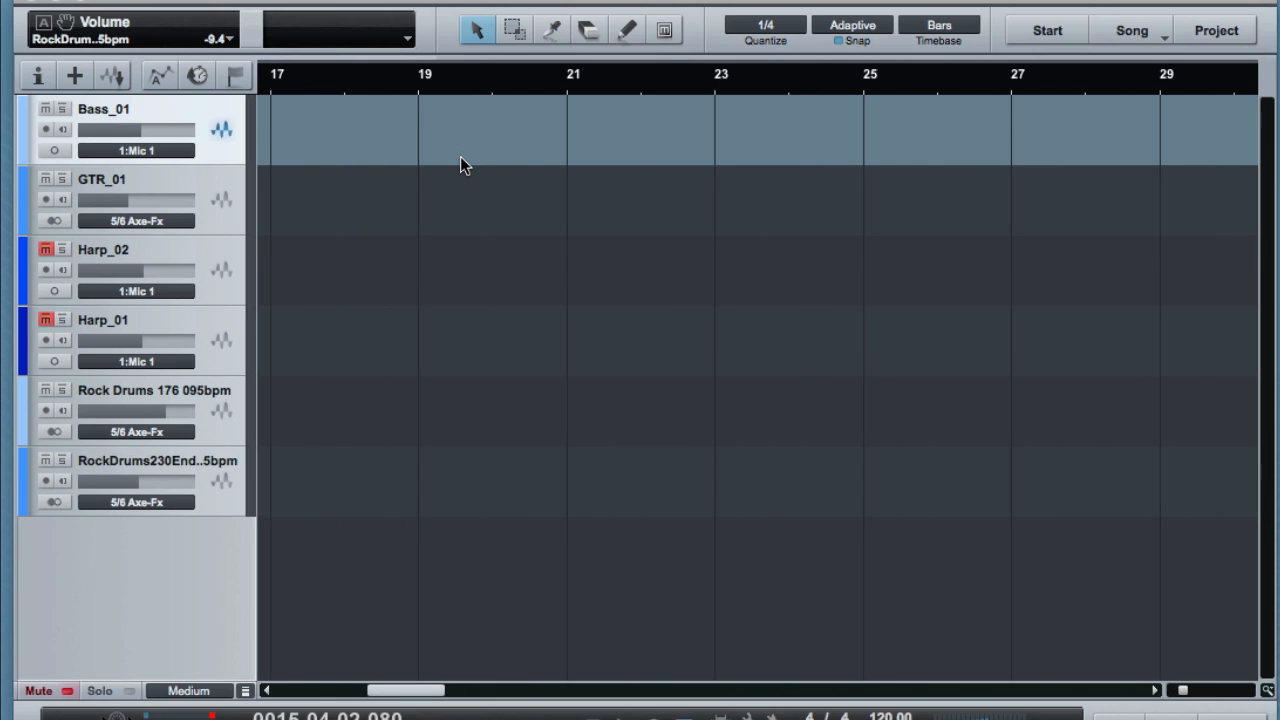
key(comma)
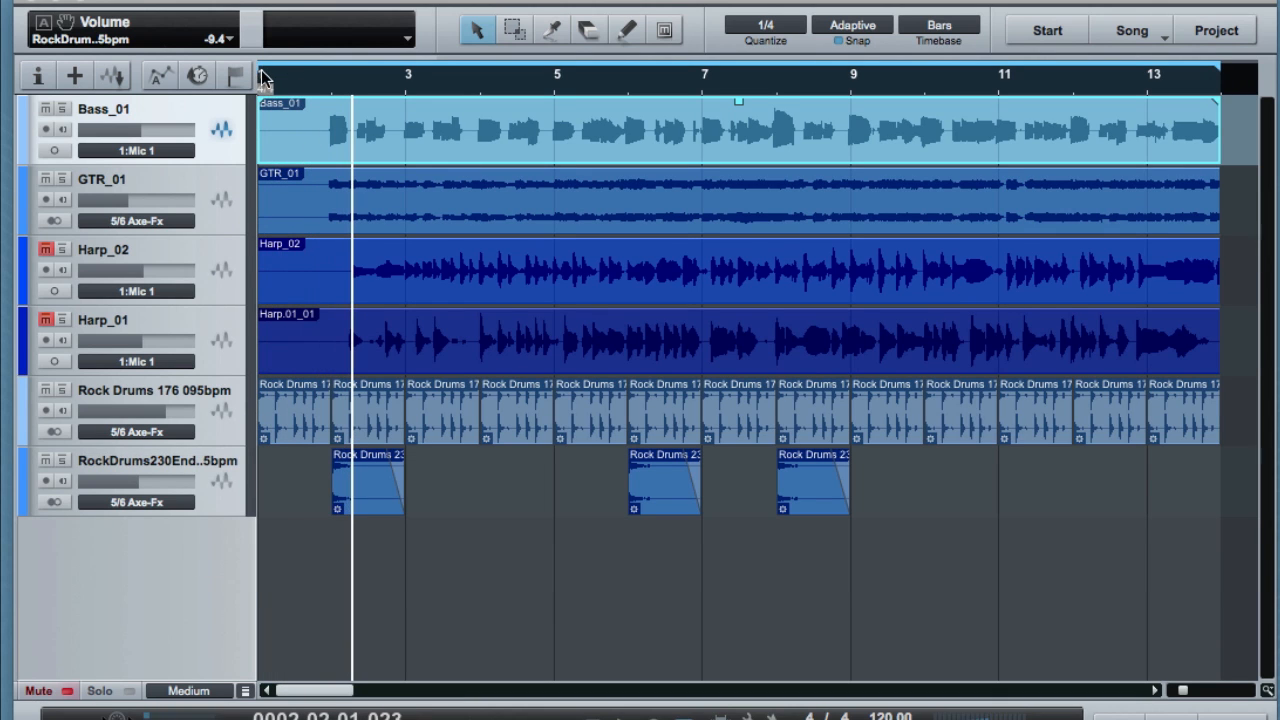
Move the loop start to bar 2 and play the looped section.
drag(259, 76, 351, 76)
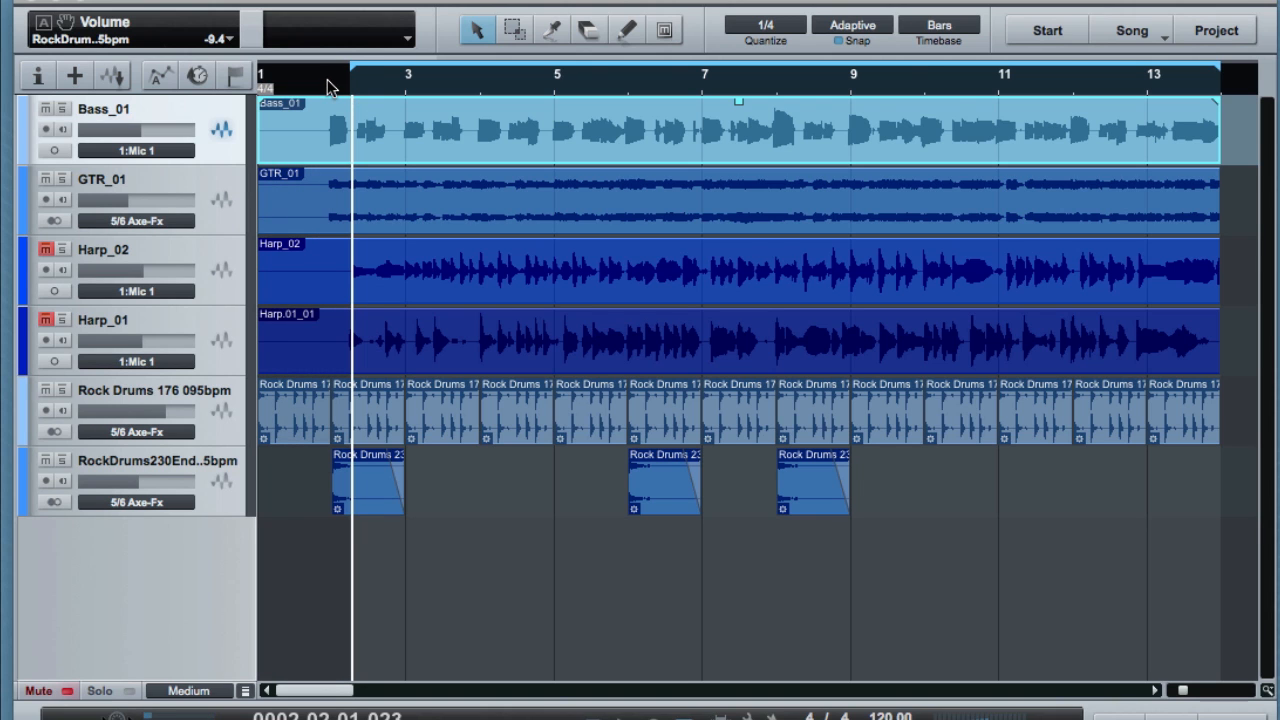
scroll(334, 120, up, 5)
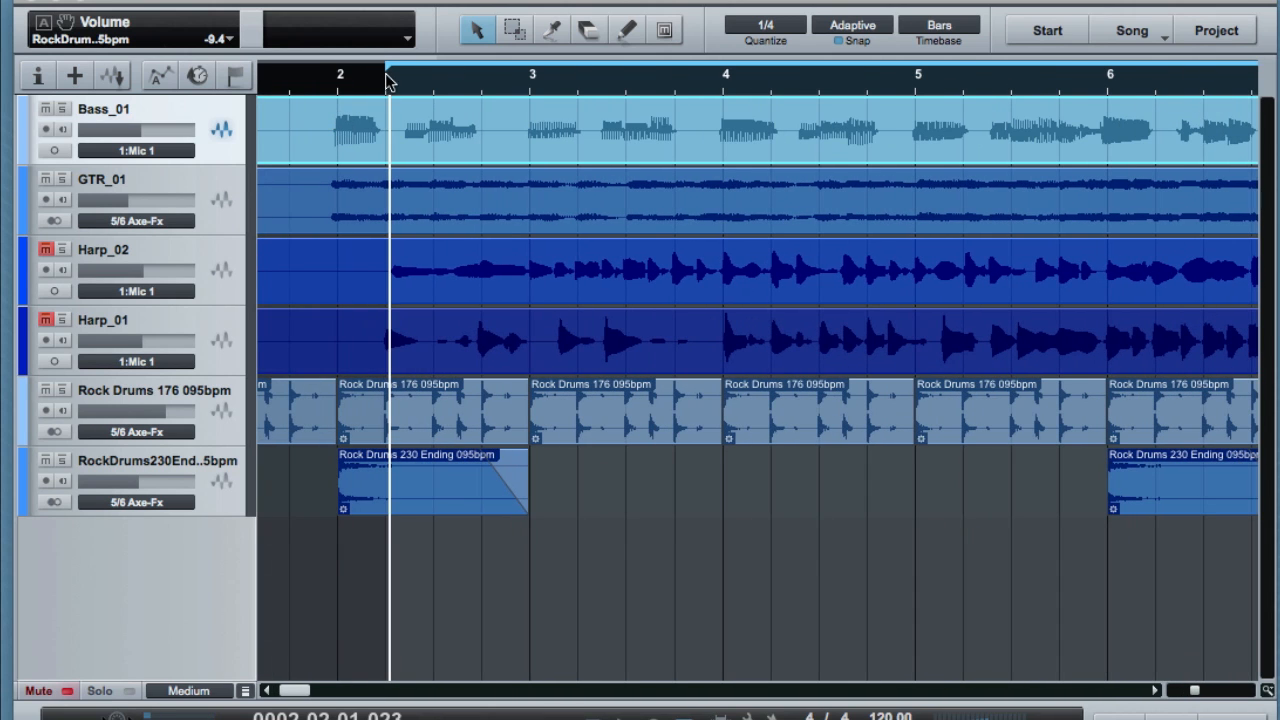
drag(391, 70, 347, 68)
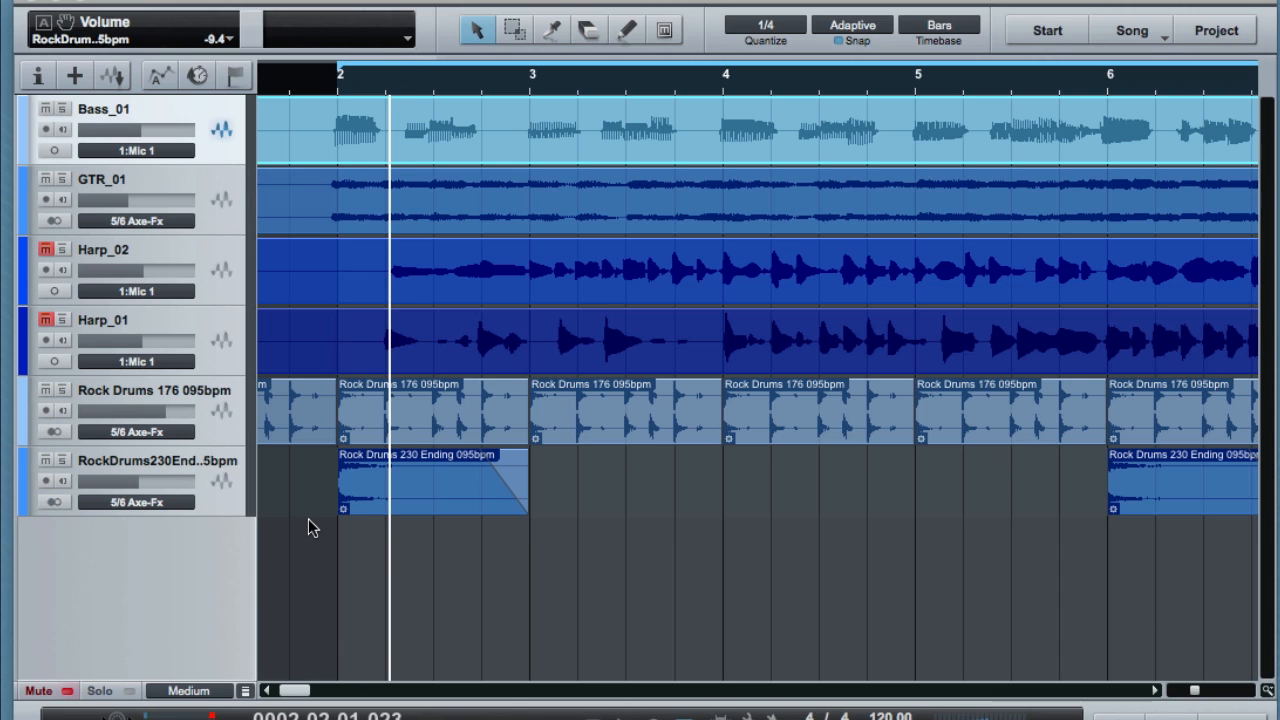
key(space)
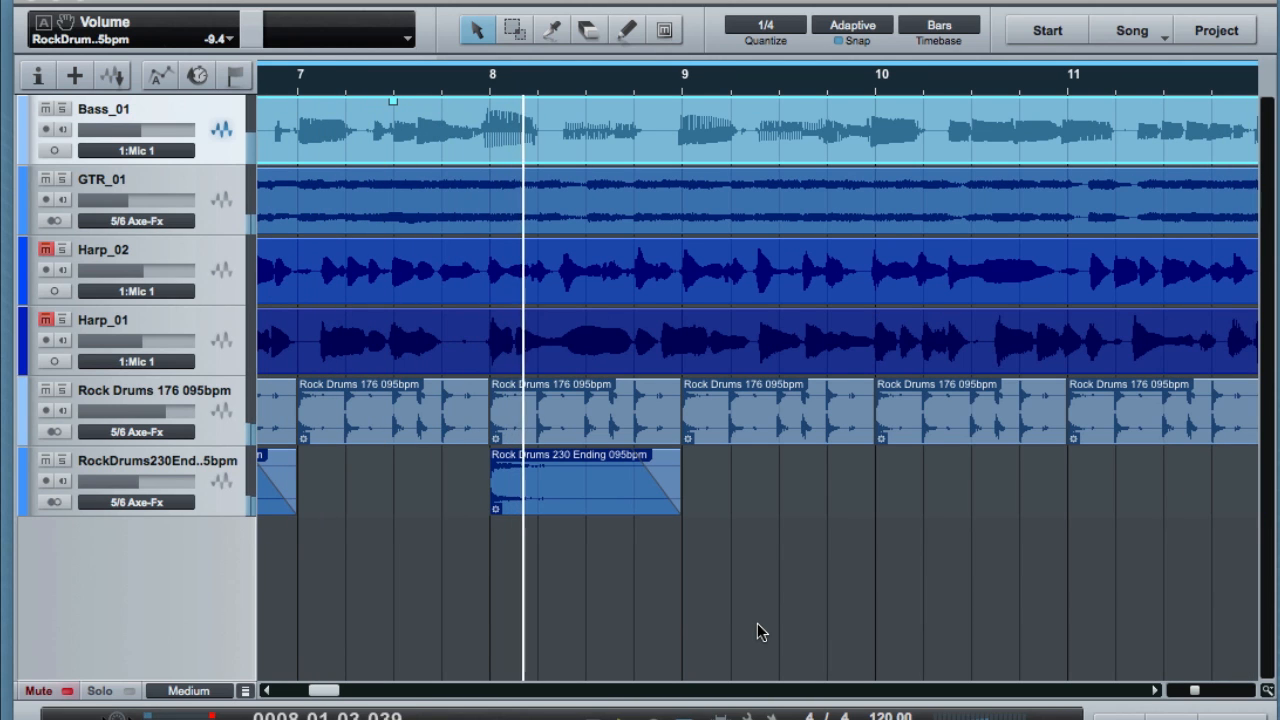
click(565, 505)
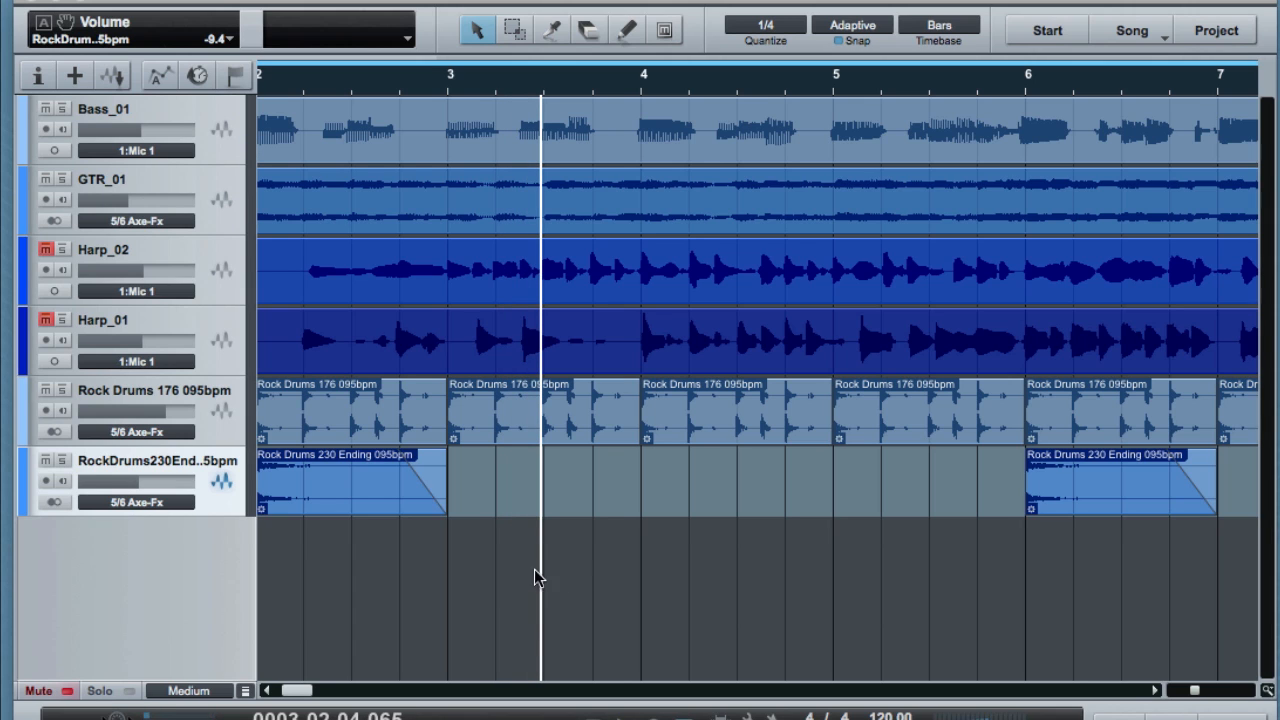
Split the bass, guitar and both harp events at bar 2.
scroll(534, 569, left, 3)
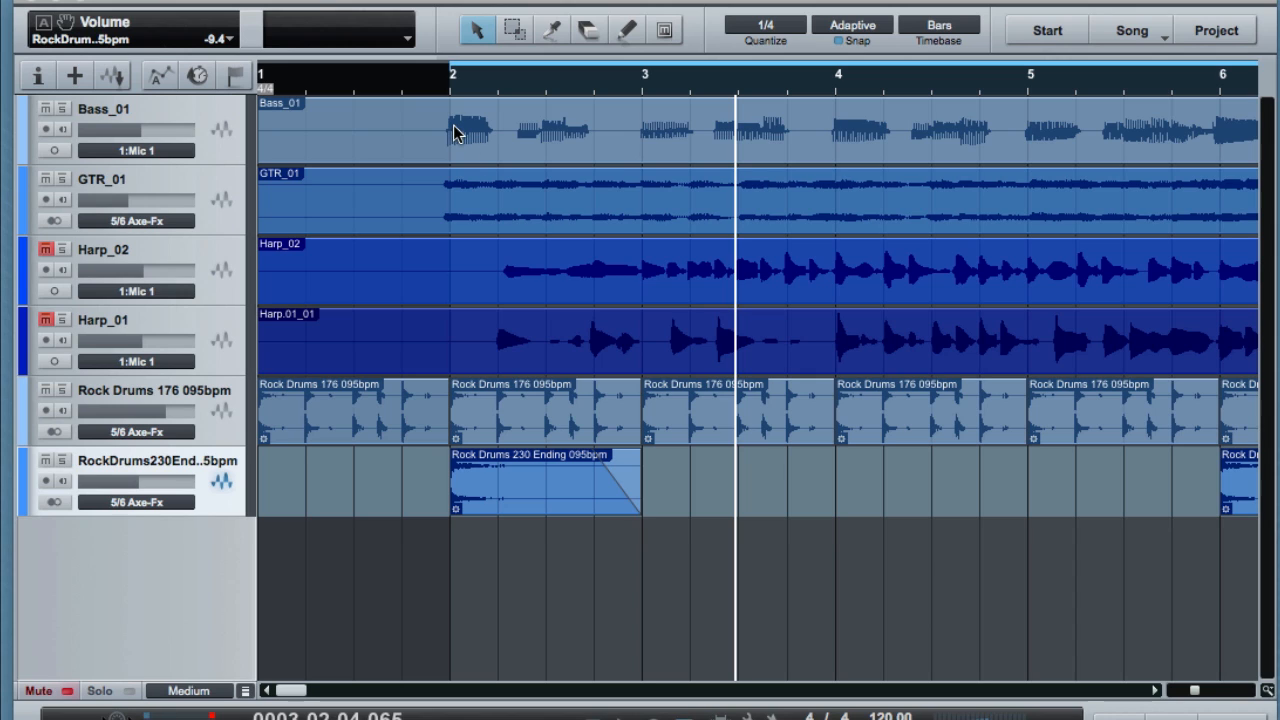
click(552, 34)
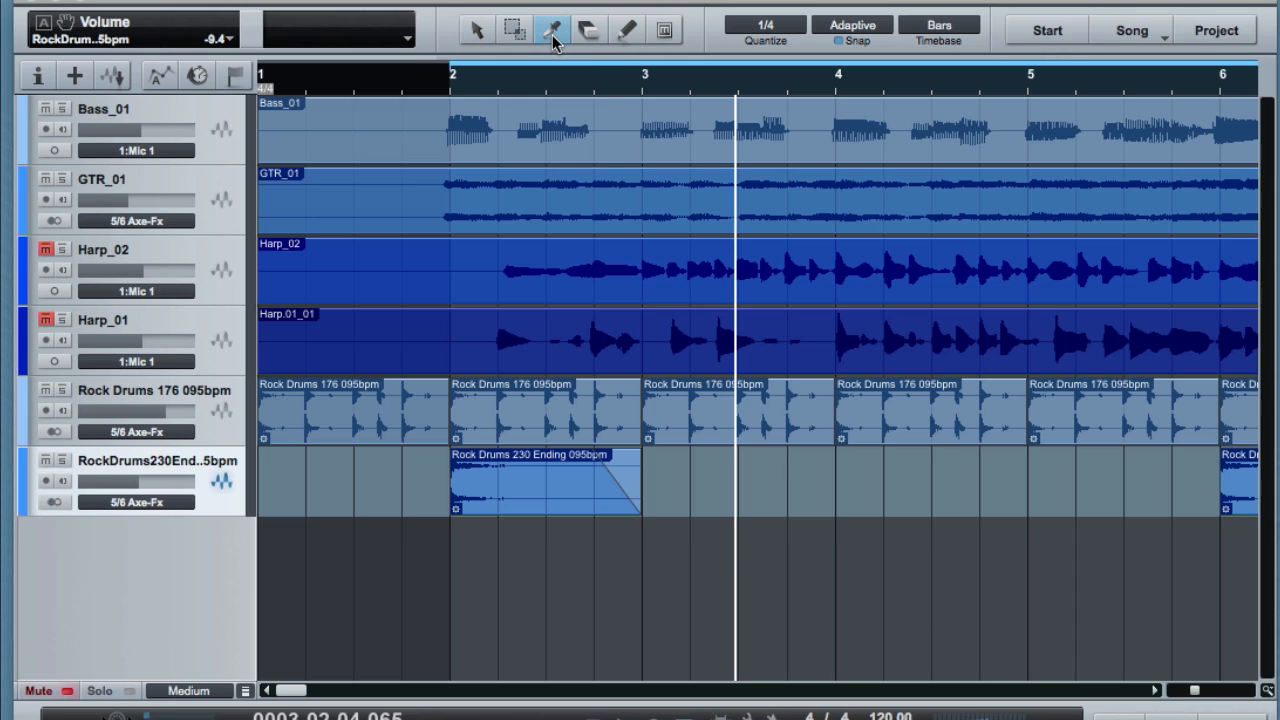
click(452, 134)
click(453, 180)
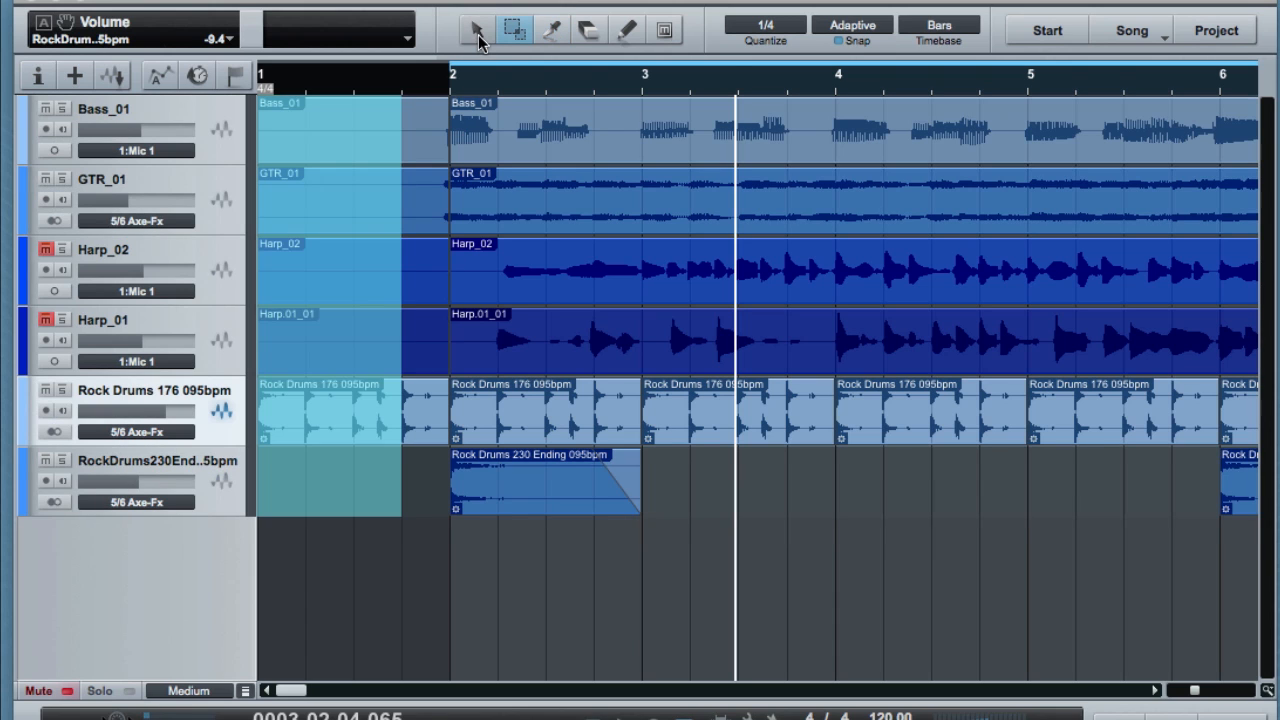
Delete the bass, guitar and both harp events in bar 1, keeping the Rock Drums 176 loop there as a lead-in.
click(477, 34)
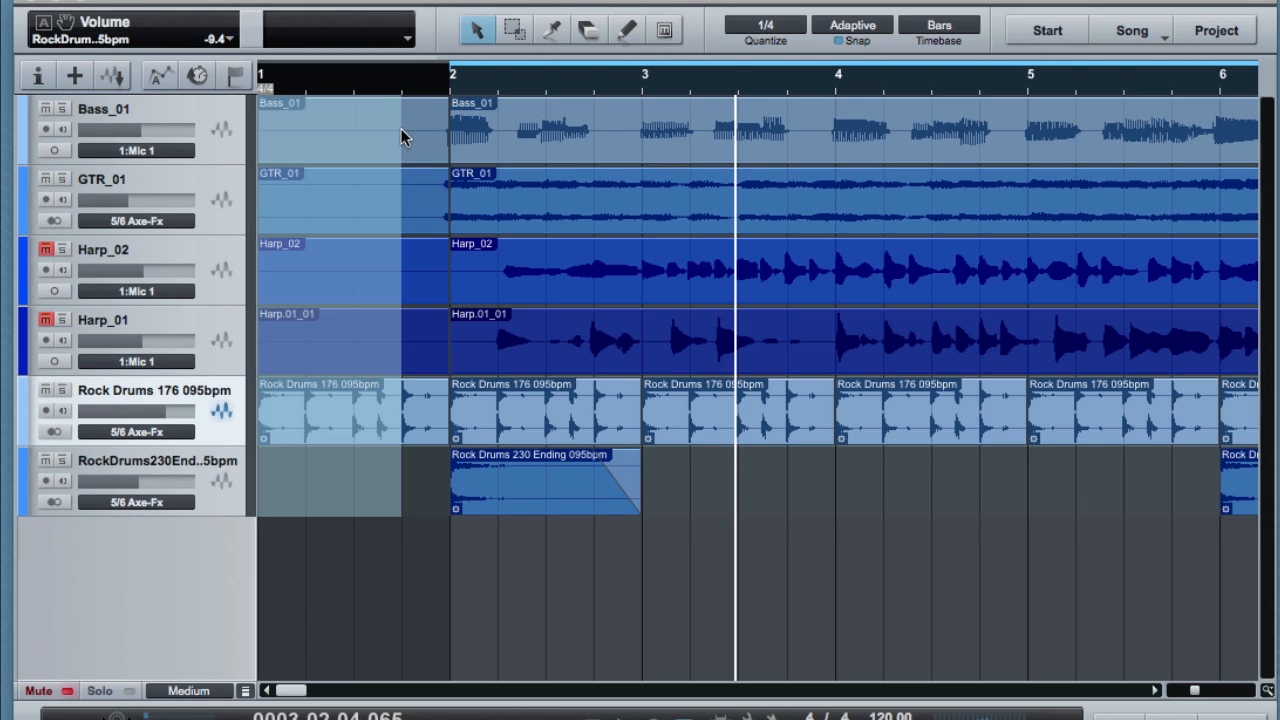
click(428, 134)
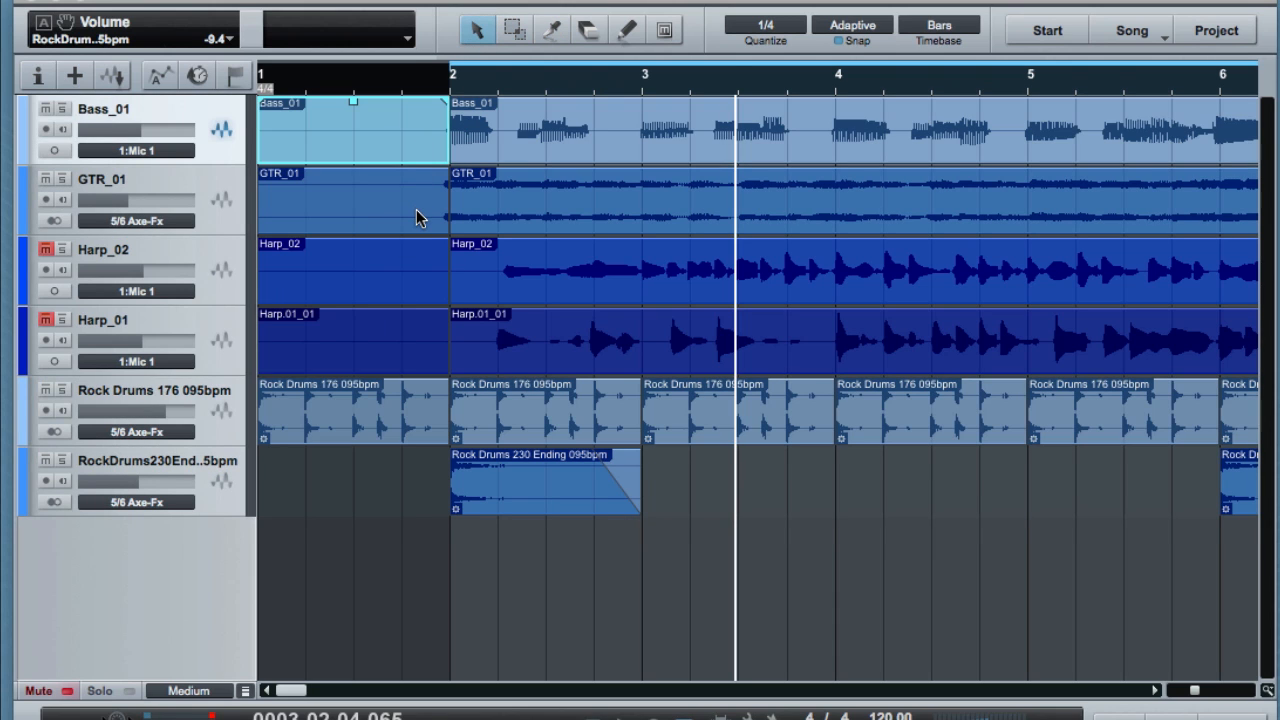
shift+click(421, 215)
shift+click(408, 272)
shift+click(404, 341)
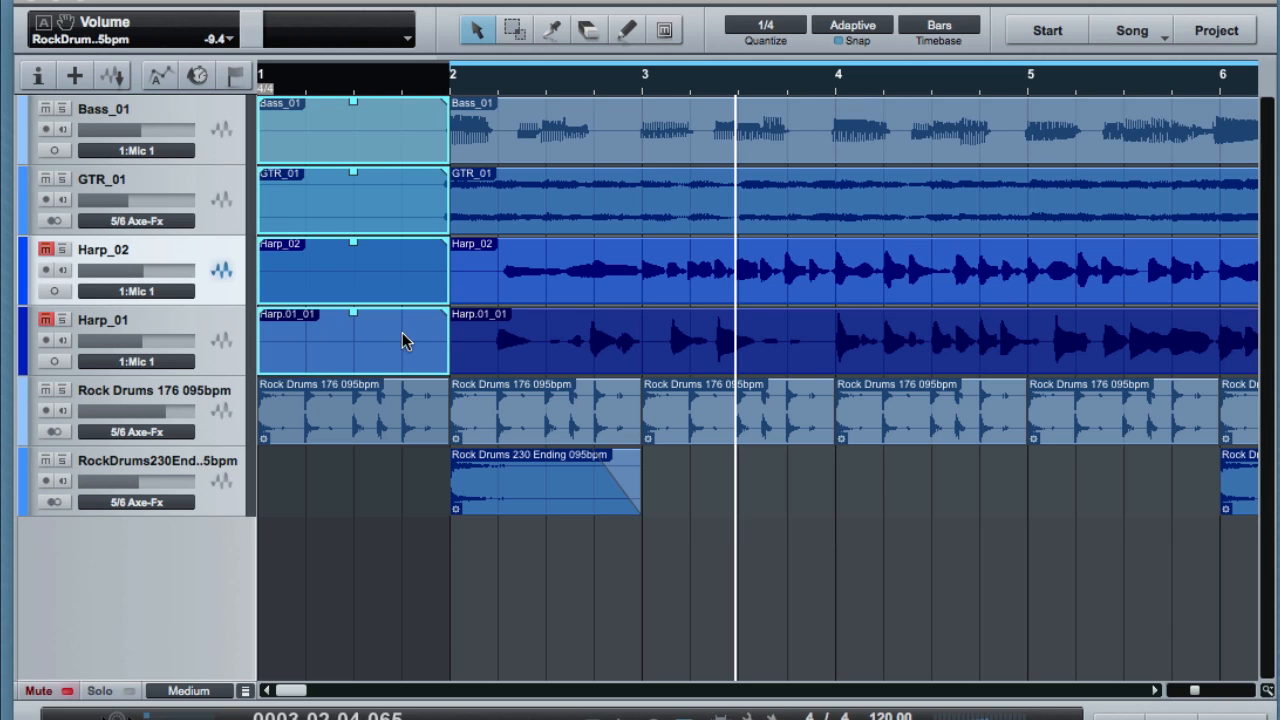
shift+click(400, 421)
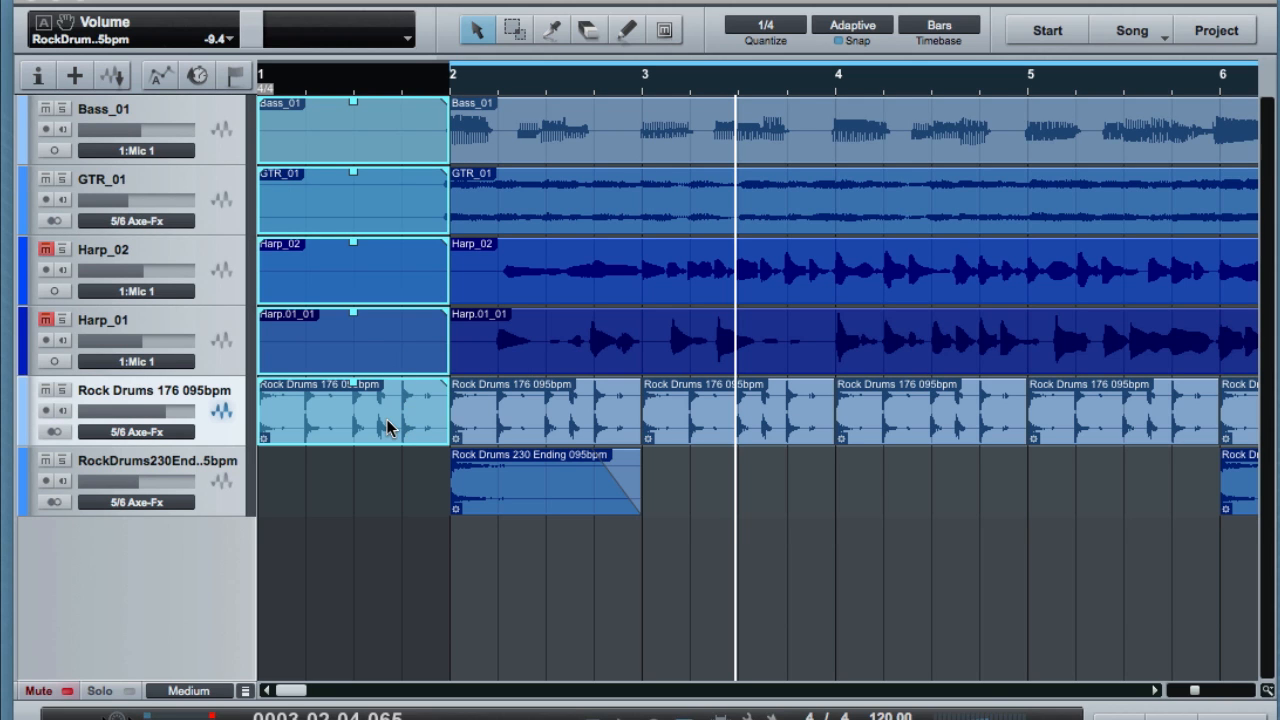
shift+click(388, 428)
key(Delete)
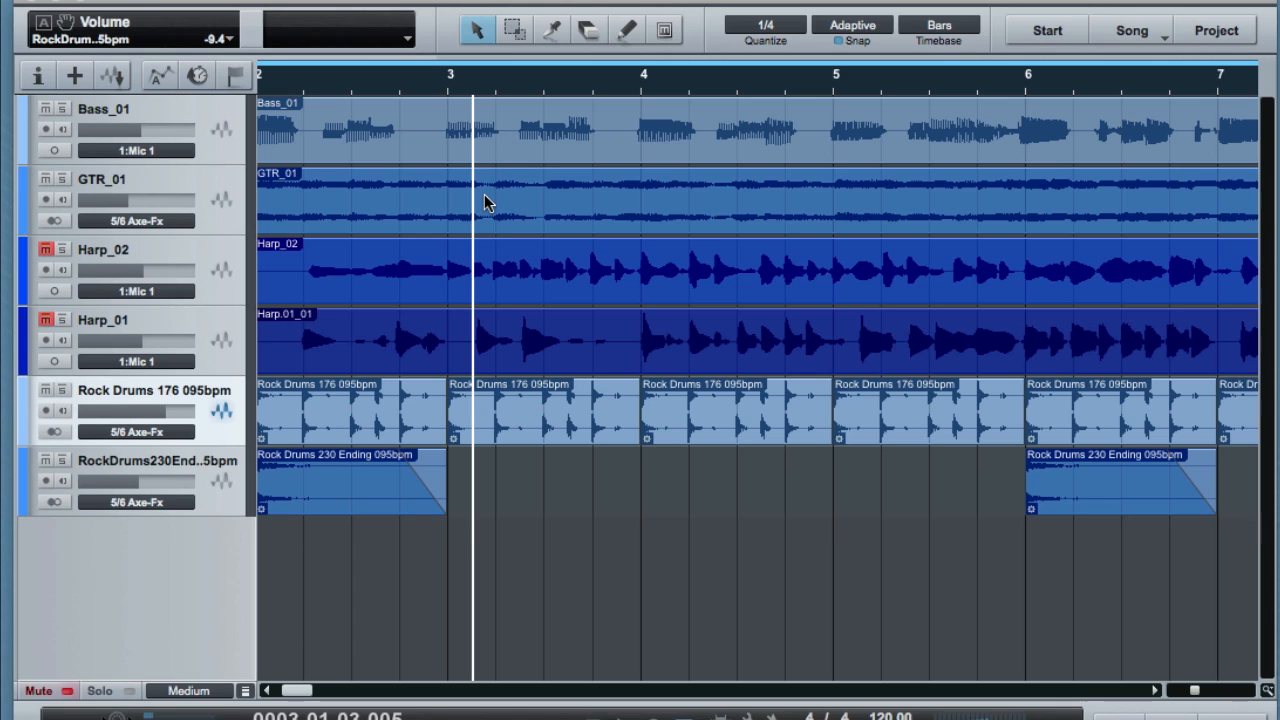
Unmute the Harp_01 track.
scroll(541, 519, left, 3)
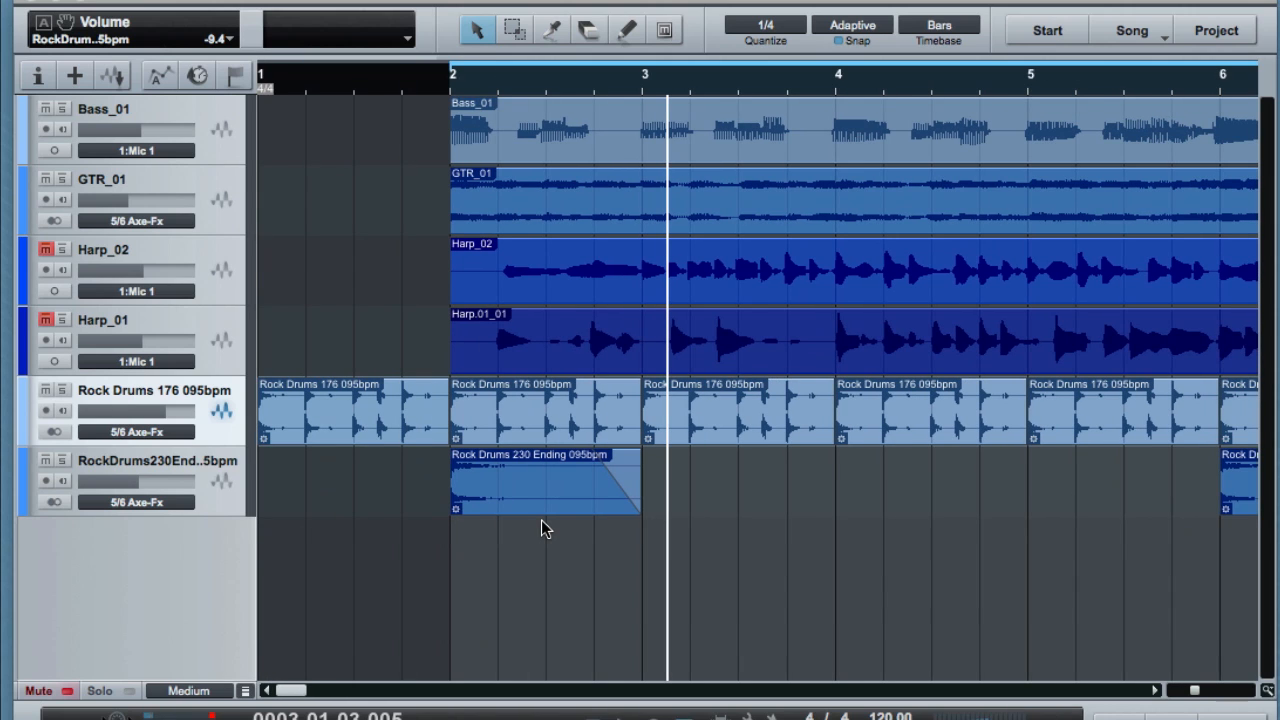
click(45, 320)
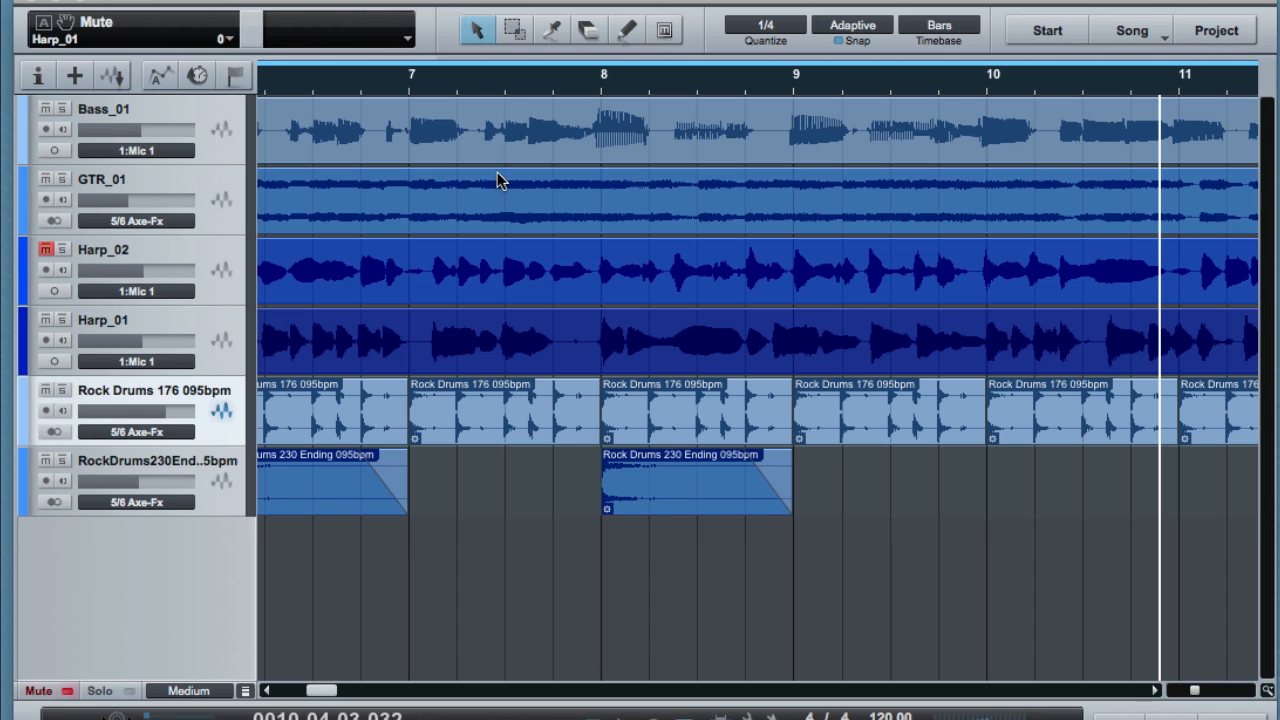
drag(500, 86, 603, 27)
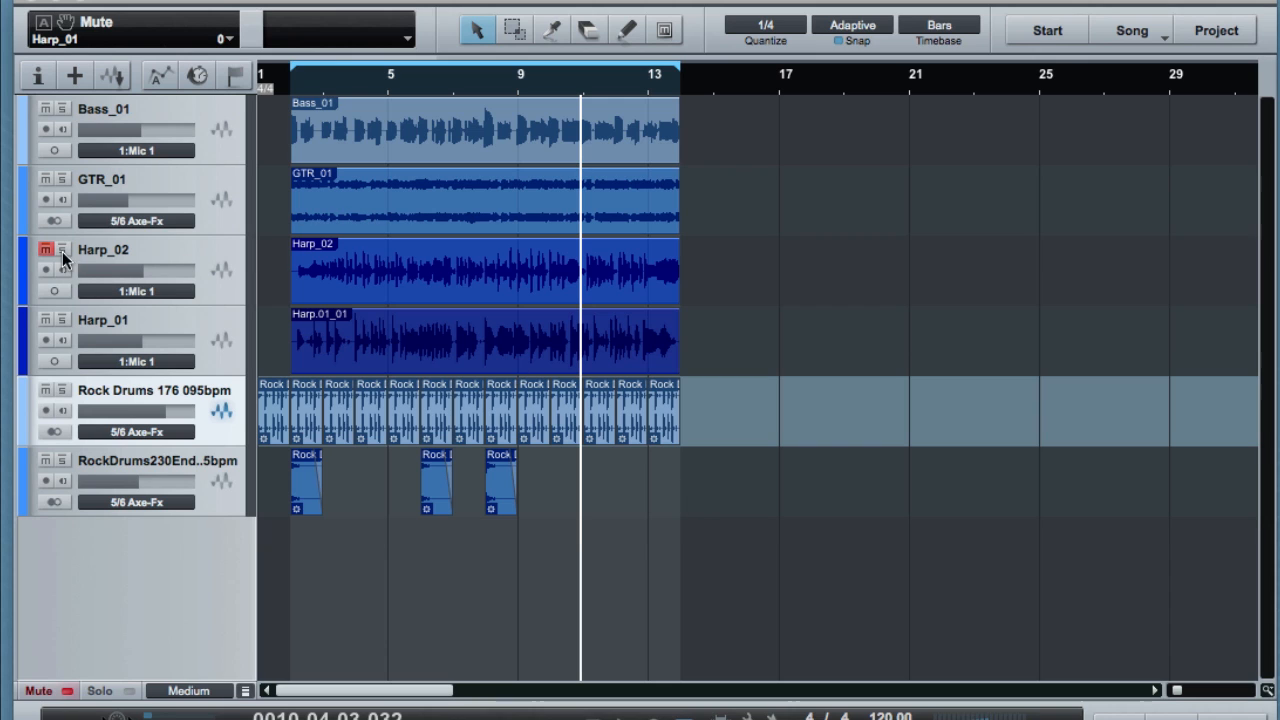
Colour the Bass_01 track cyan and the Harp_02 track the same dark blue as Harp_01.
click(22, 137)
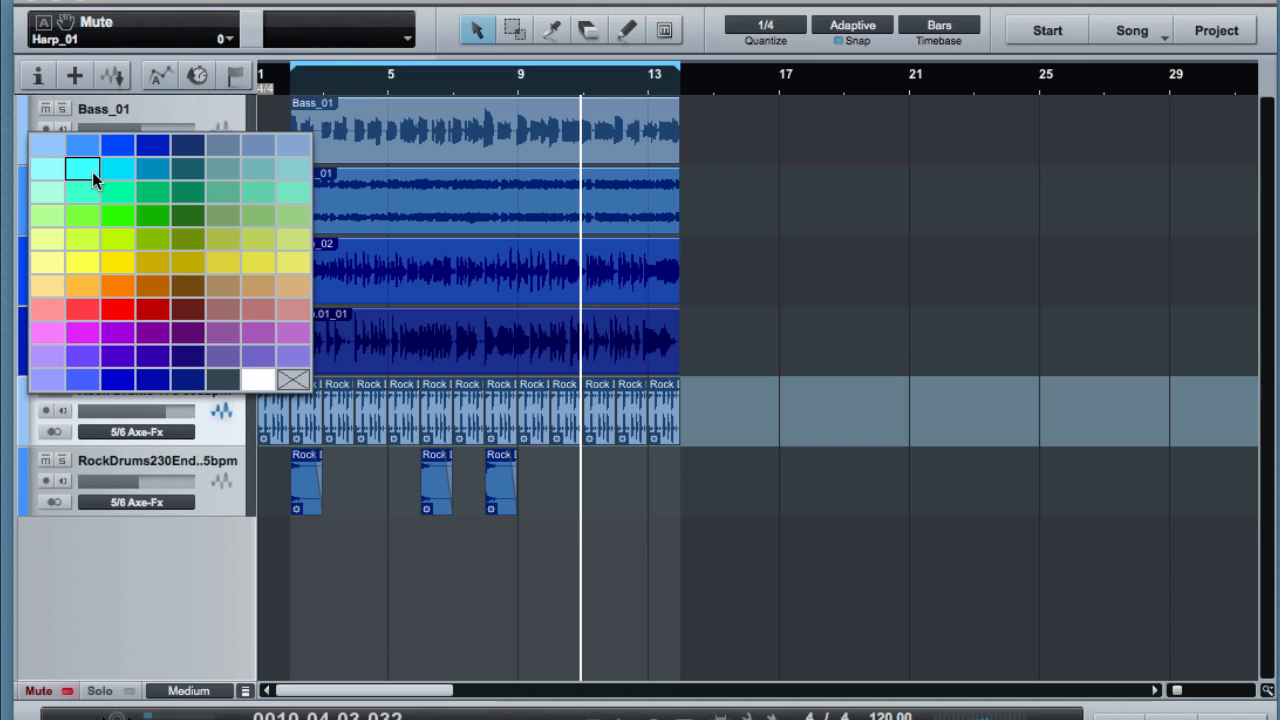
click(82, 172)
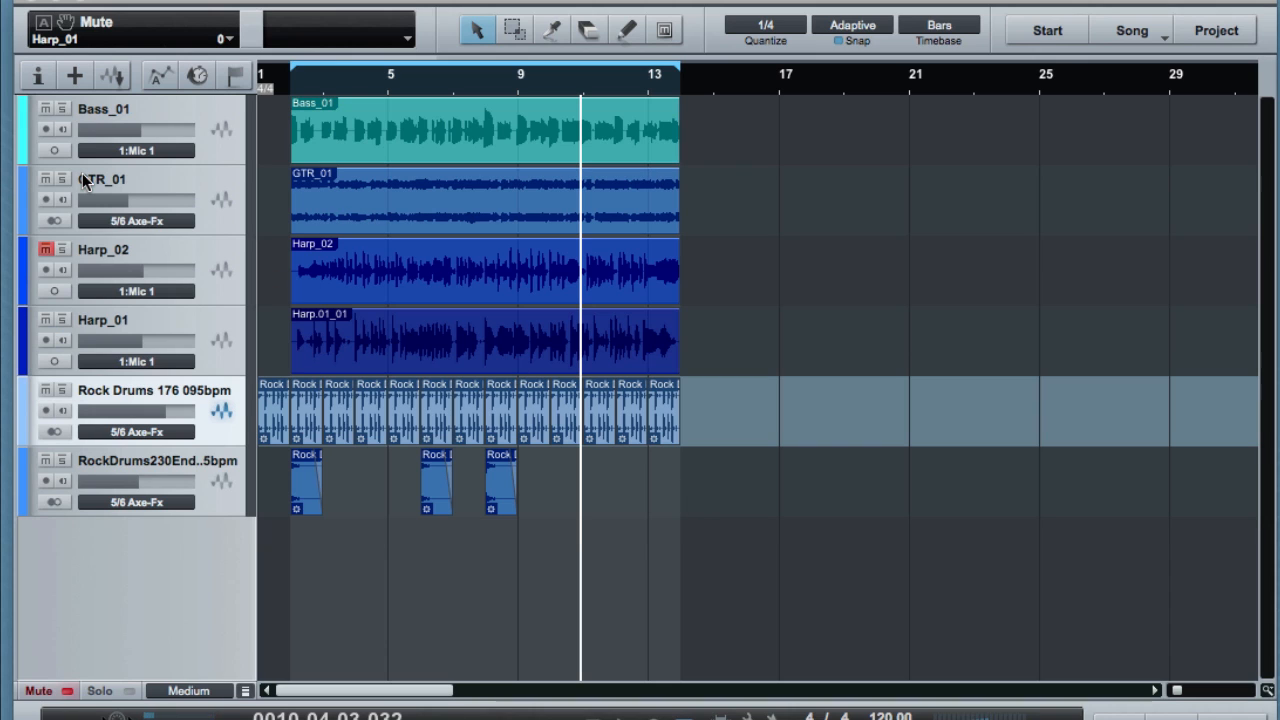
click(22, 272)
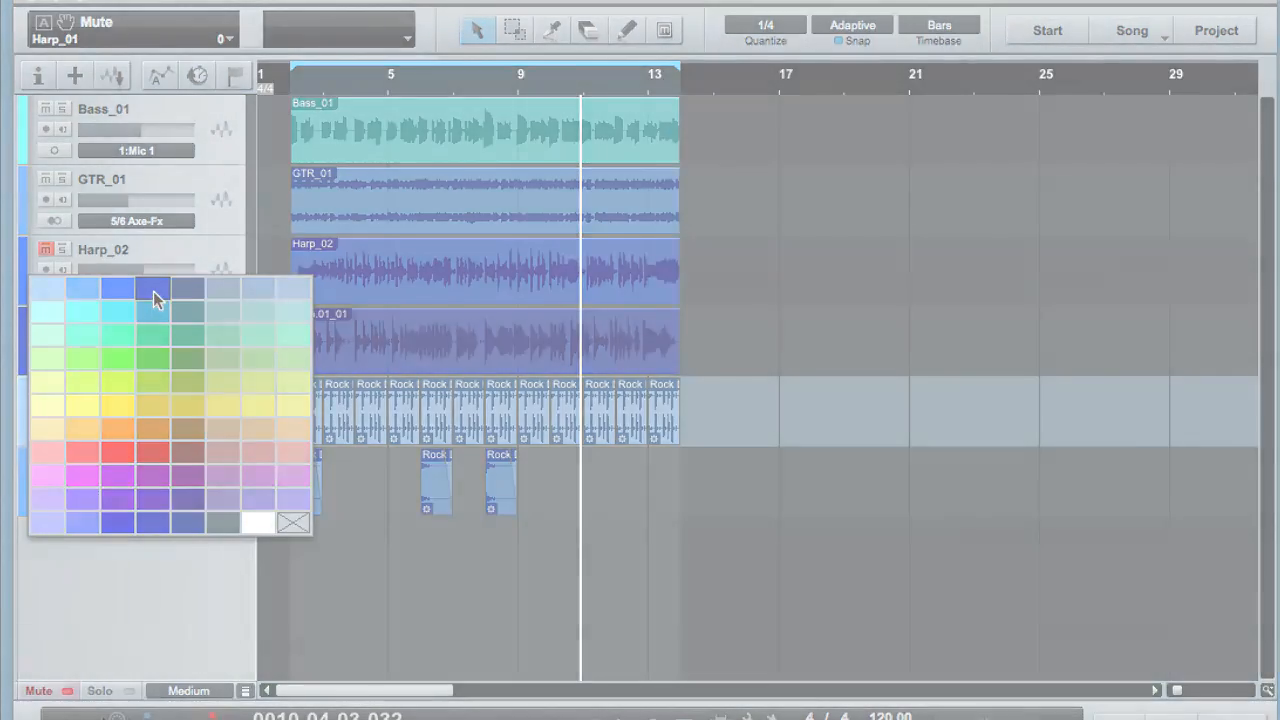
click(153, 291)
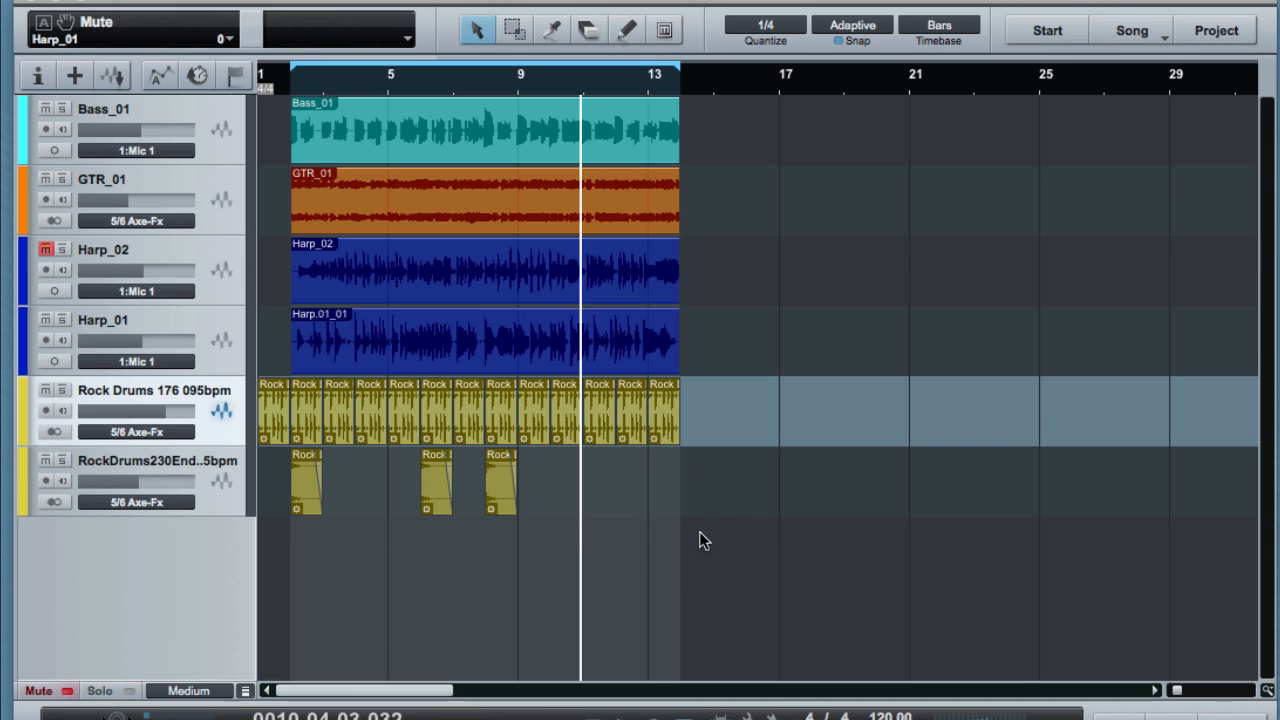
Select all events from bar 2 to bar 14 on every track and duplicate them twice in succession.
drag(697, 588, 286, 113)
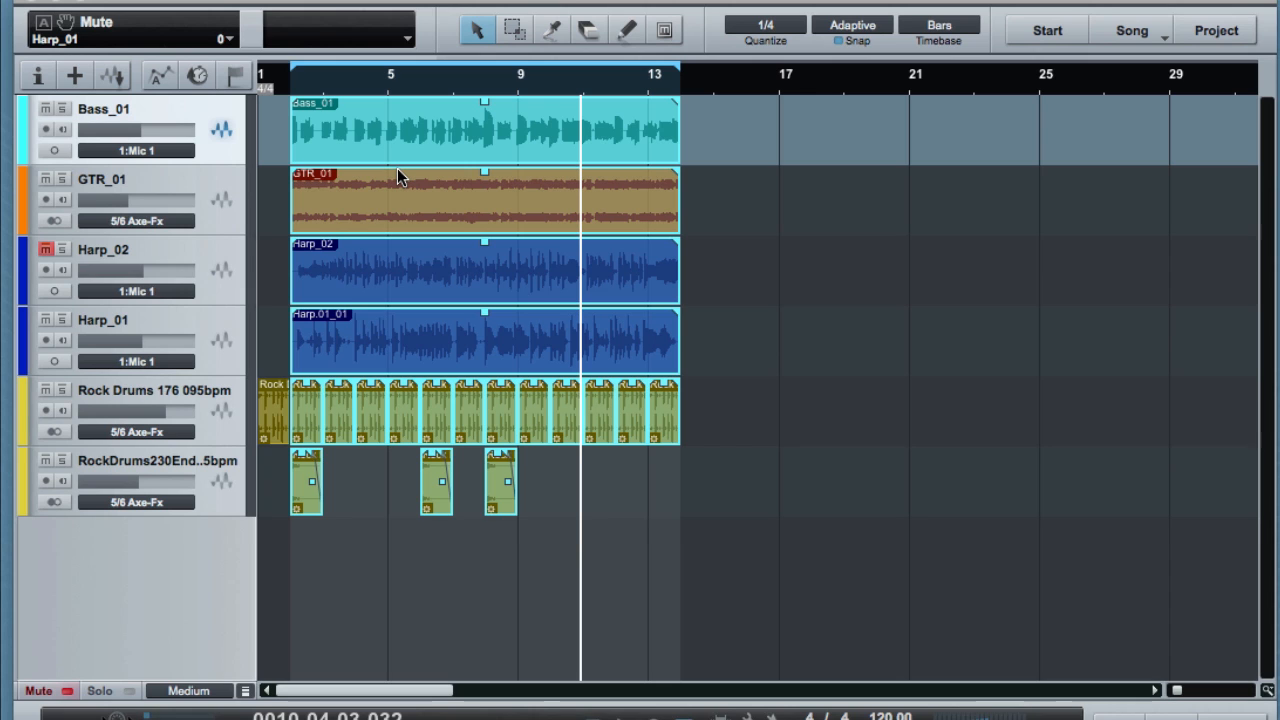
key(d)
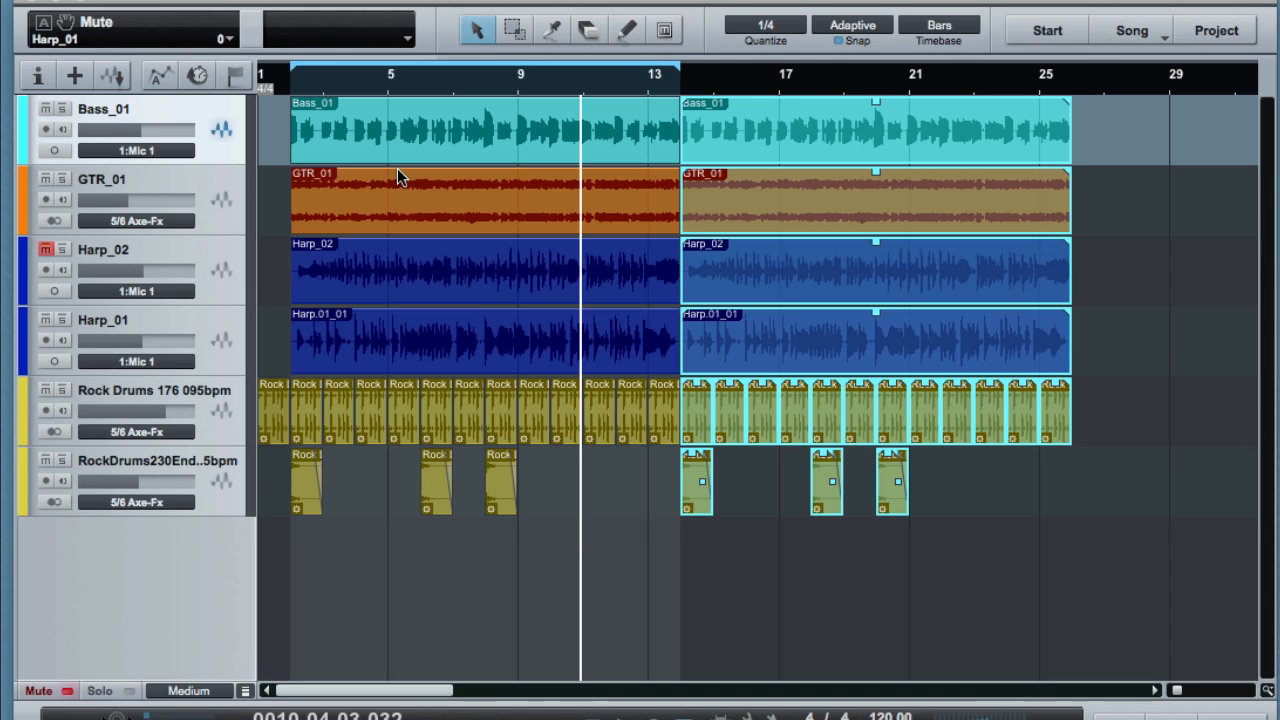
key(d)
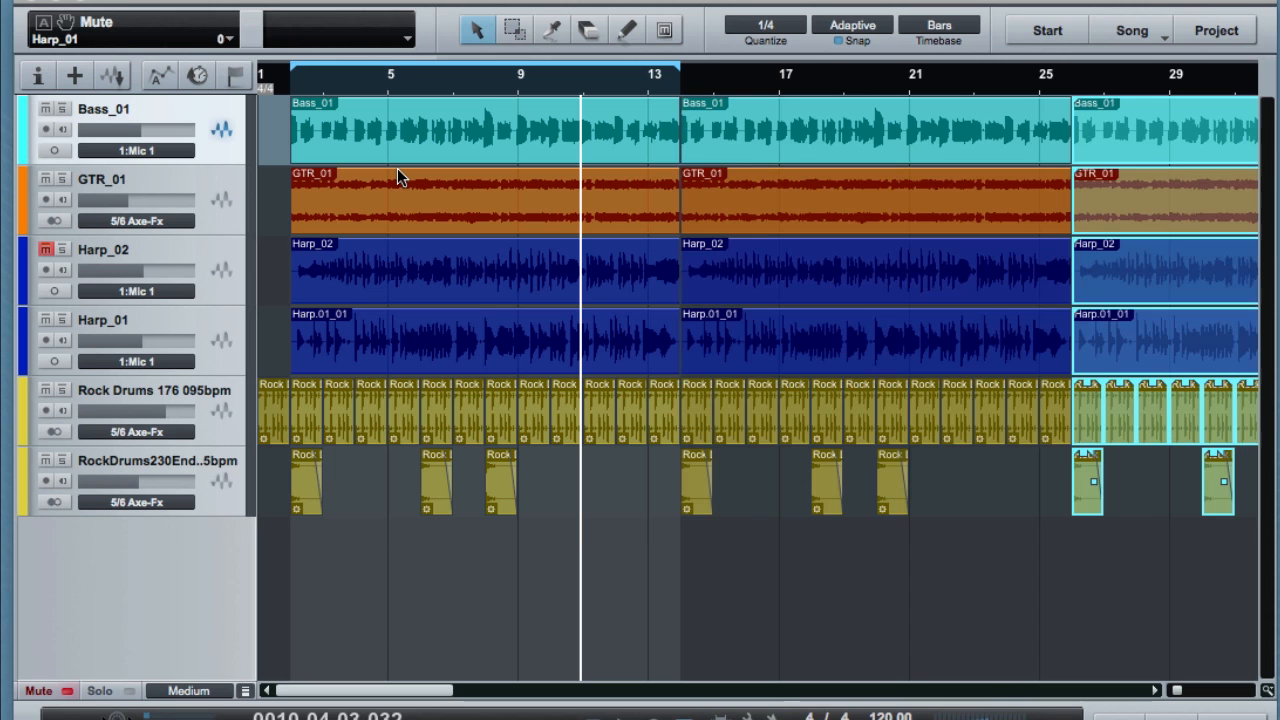